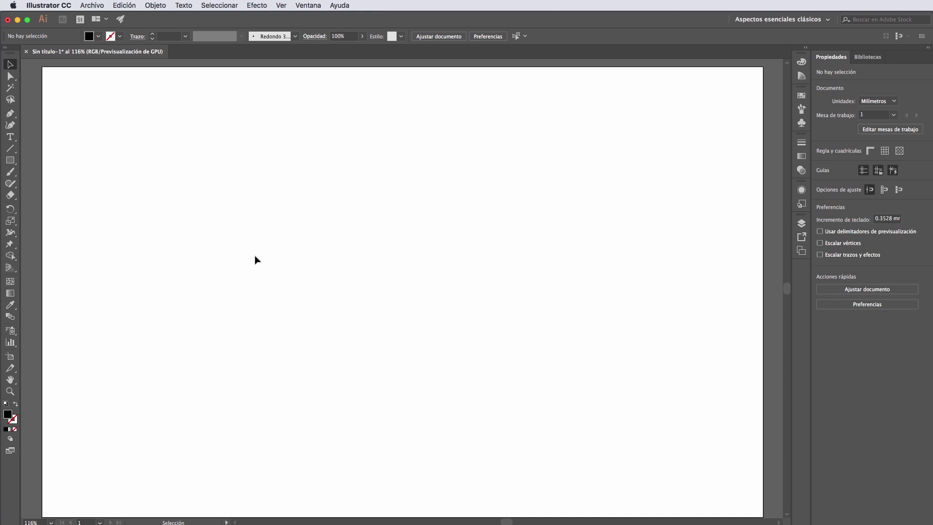
# - Pick the Type tool from the toolbar on the blank Sin título-1 artboard
pyautogui.click(10, 138)
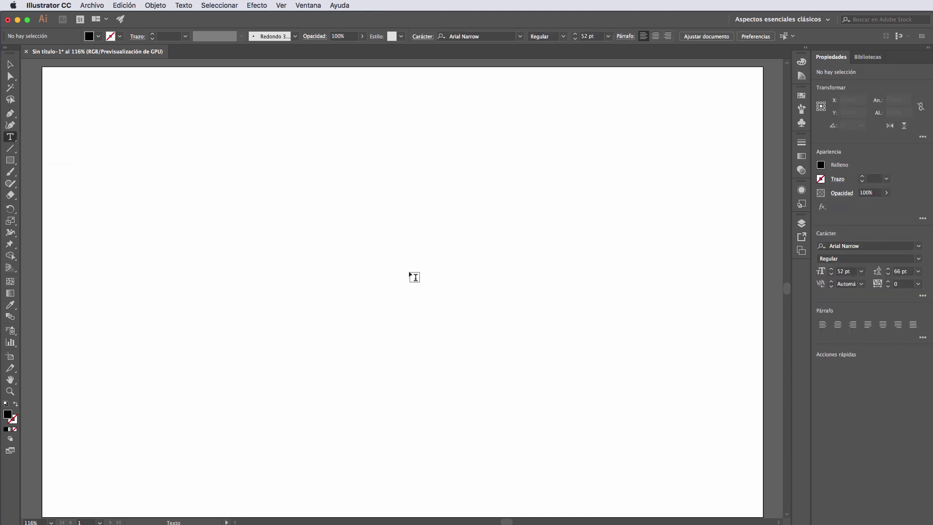
pyautogui.click(328, 243)
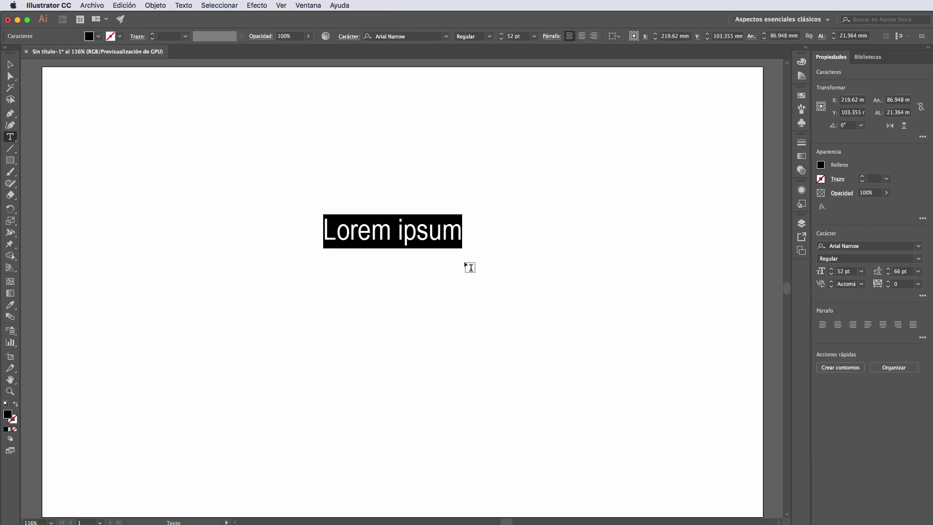
pyautogui.moveTo(293, 283); pyautogui.dragTo(515, 418)
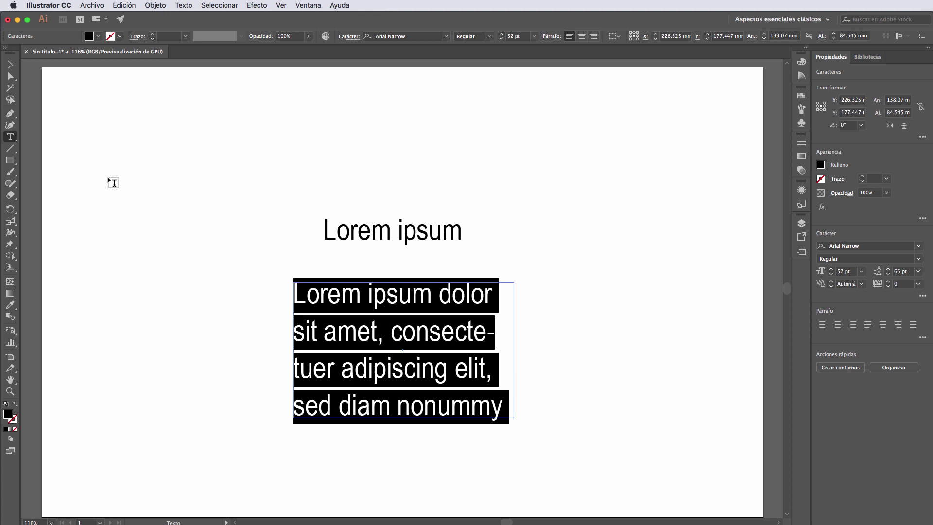
pyautogui.click(11, 65)
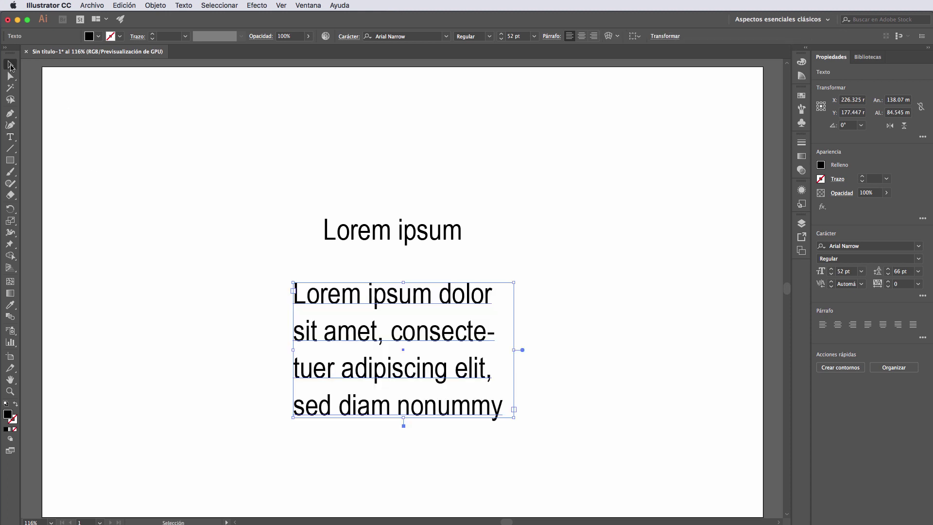
pyautogui.moveTo(227, 173); pyautogui.dragTo(585, 451)
# - Delete the text objects and draw an outlined, unfilled circle near the artboard centre
pyautogui.press('Delete')
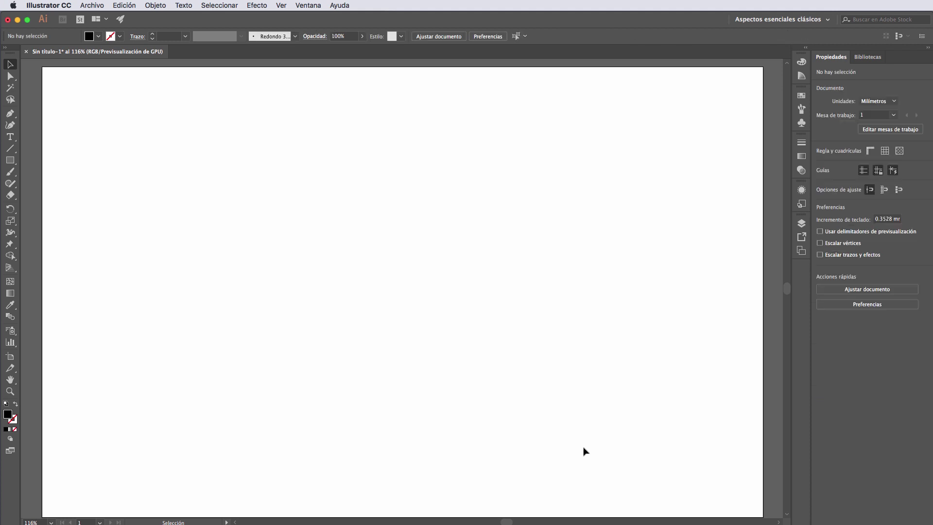
pyautogui.click(11, 162)
pyautogui.moveTo(11, 163); pyautogui.dragTo(48, 183)
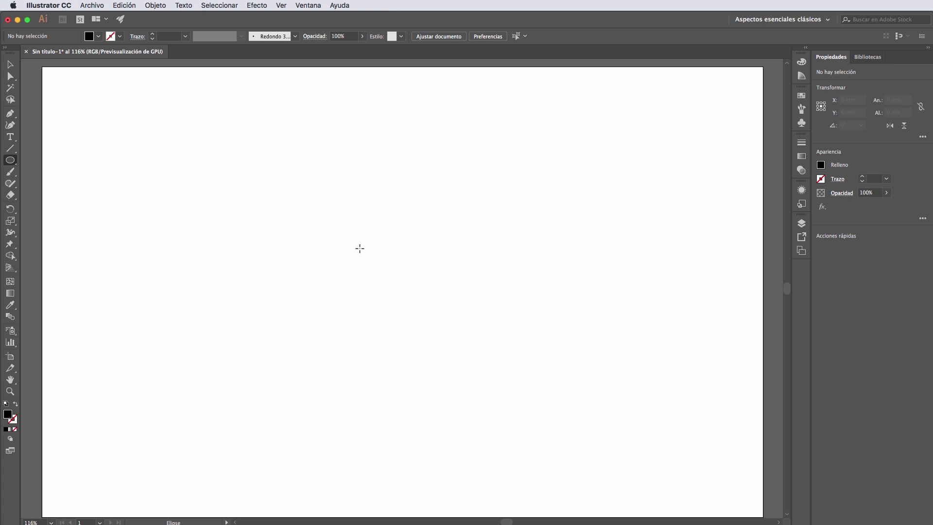
pyautogui.moveTo(361, 248); pyautogui.dragTo(409, 335)
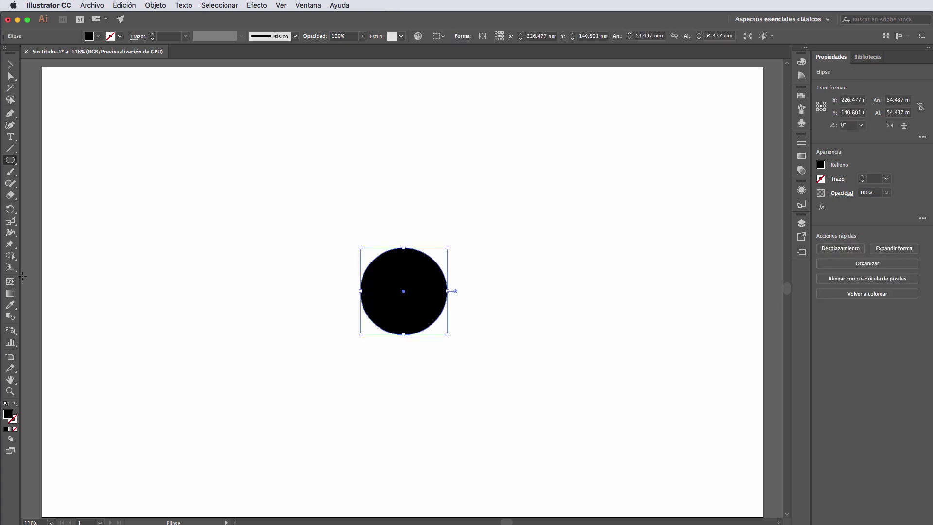
pyautogui.click(16, 404)
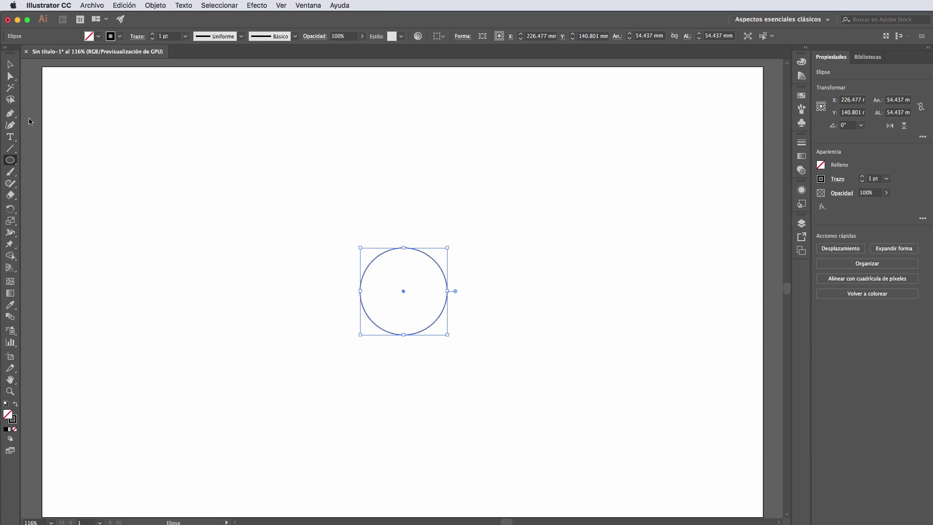
# - Paste a copy, scale it to about 80.6 mm and centre it around the 54.4 mm circle
pyautogui.hotkey('ctrl', 'v')
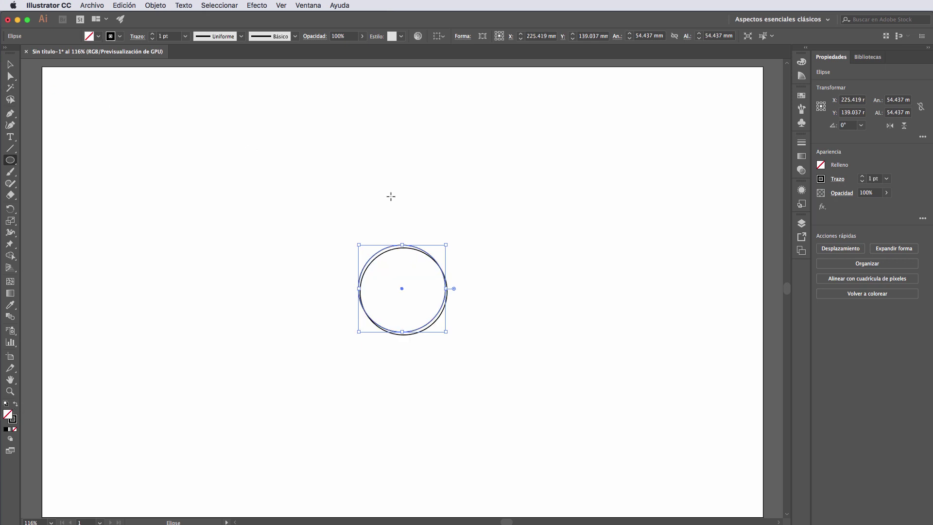
pyautogui.moveTo(446, 332); pyautogui.dragTo(514, 399)
pyautogui.press('v')
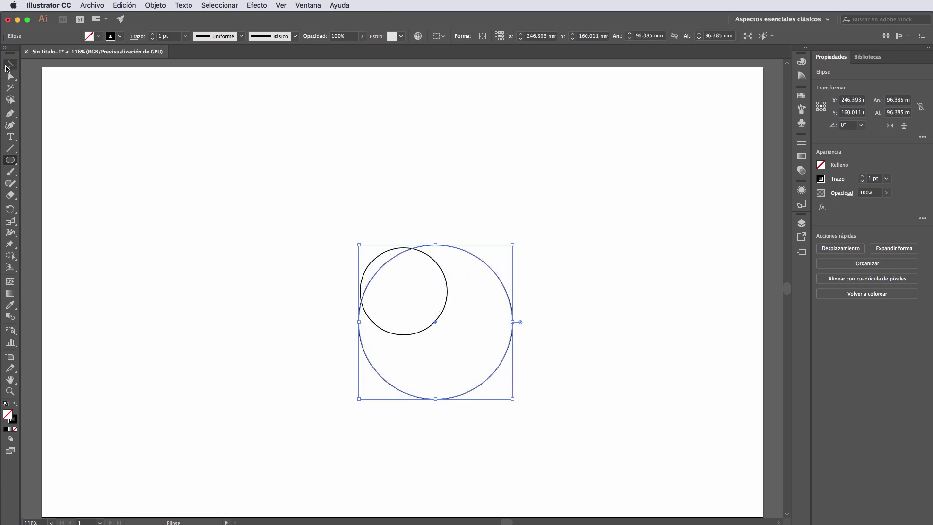
pyautogui.moveTo(436, 322); pyautogui.dragTo(404, 292)
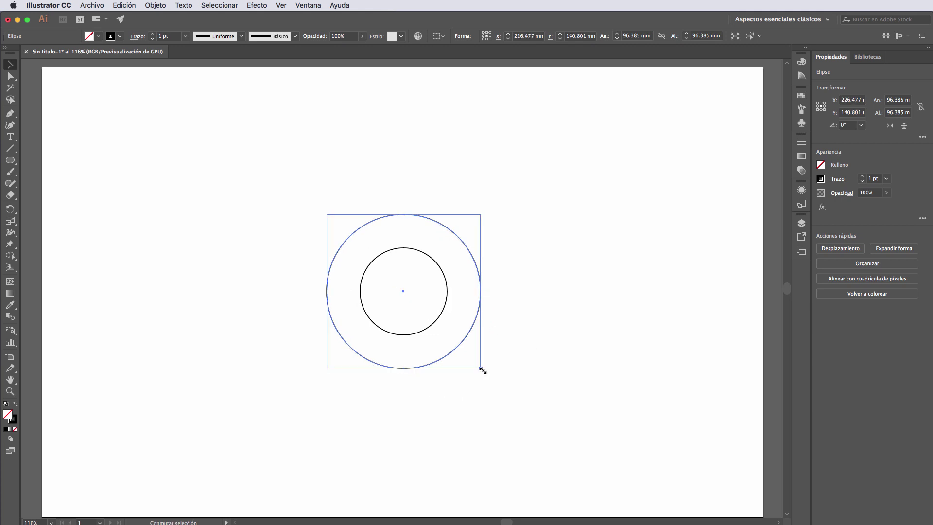
pyautogui.moveTo(482, 368); pyautogui.dragTo(471, 359)
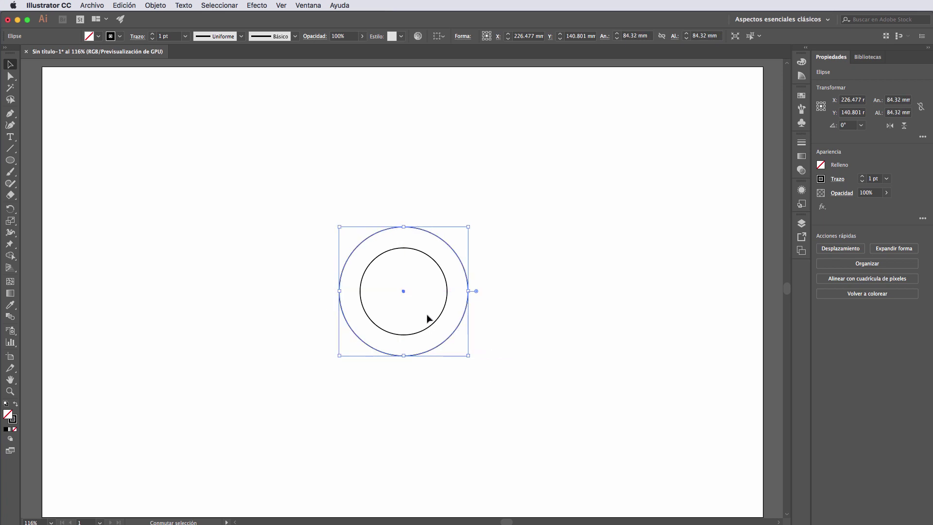
pyautogui.moveTo(405, 296); pyautogui.dragTo(403, 294)
# - Select both concentric circles and Alt-drag a copy of the pair to the right
pyautogui.click(530, 279)
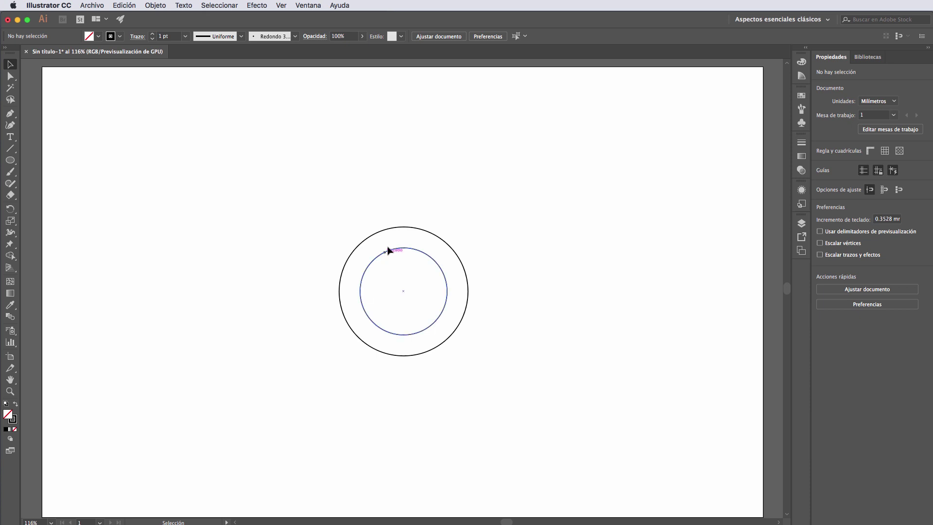
pyautogui.click(404, 227)
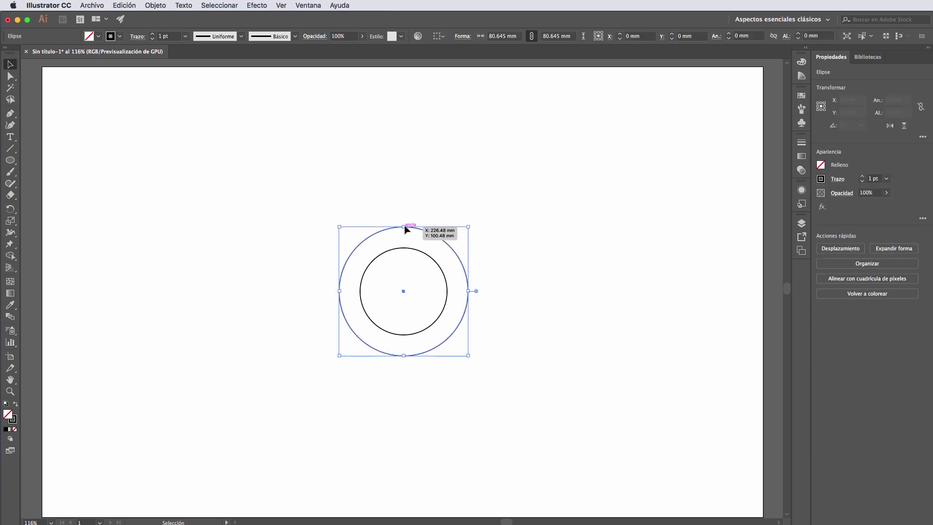
pyautogui.keyDown('shift'); pyautogui.click(424, 254); pyautogui.keyUp('shift')
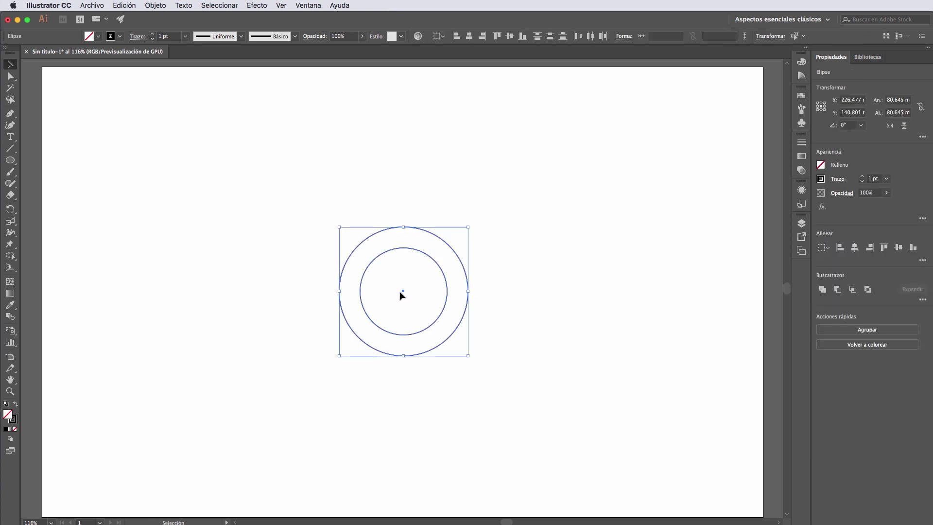
pyautogui.moveTo(402, 291); pyautogui.dragTo(546, 294)
pyautogui.click(438, 190)
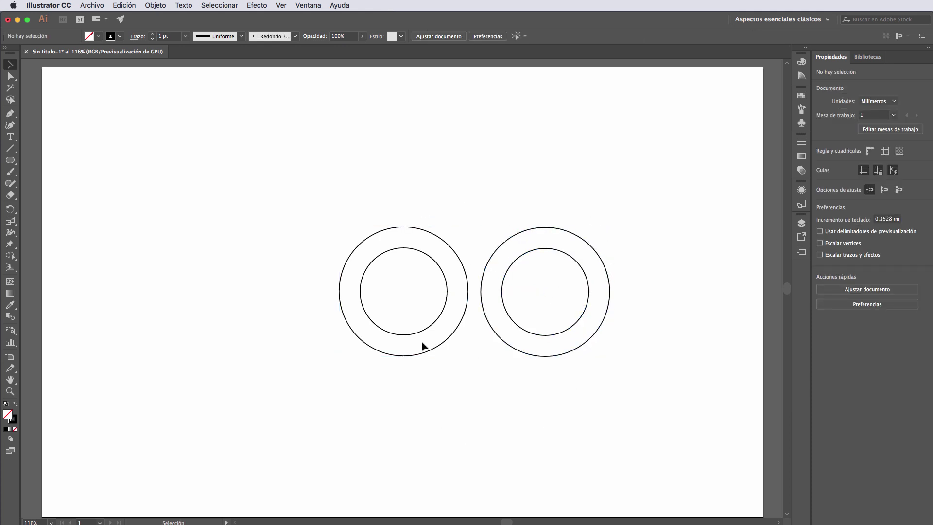
# - Fill the left pair's outer circle with solid black and send it backward
pyautogui.click(427, 257)
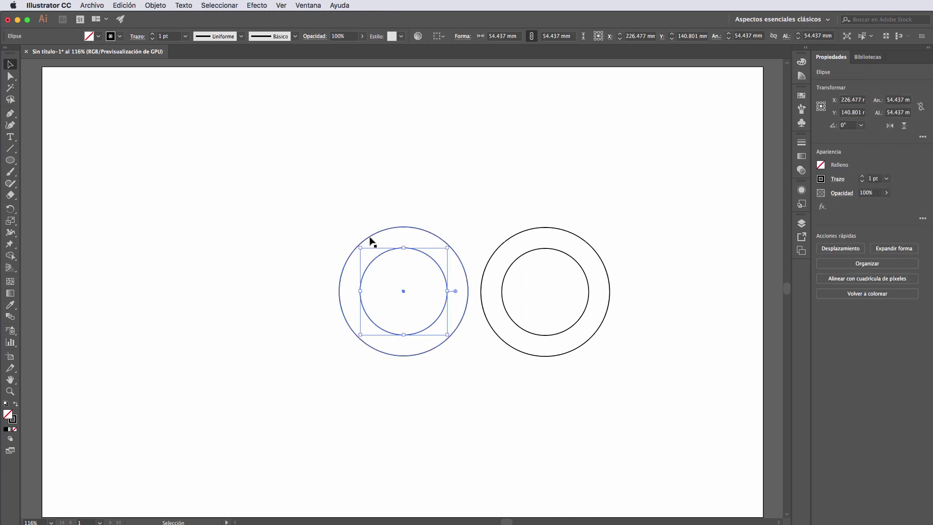
pyautogui.click(17, 405)
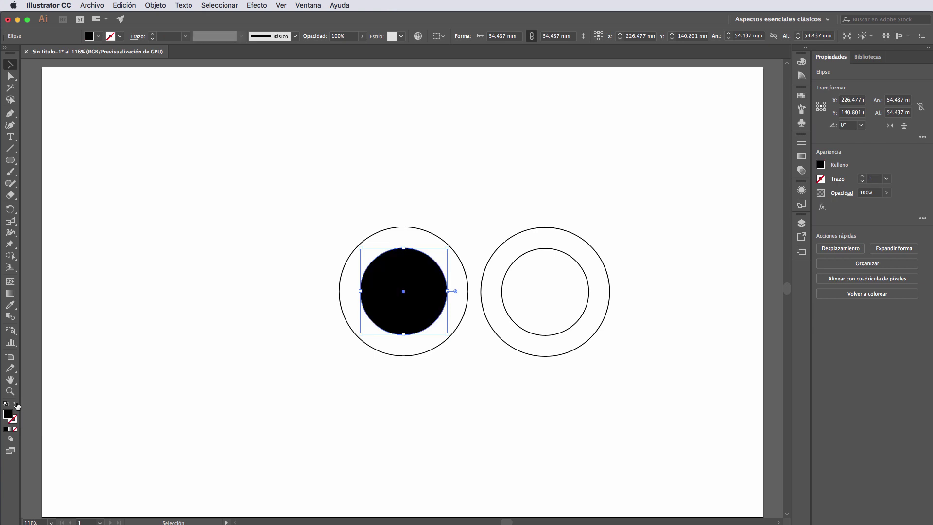
pyautogui.click(16, 405)
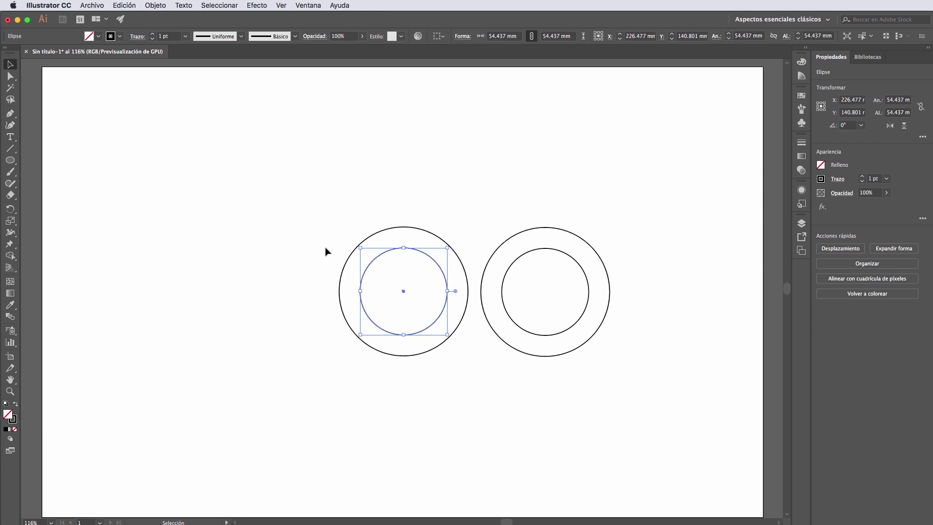
pyautogui.click(347, 260)
pyautogui.click(16, 405)
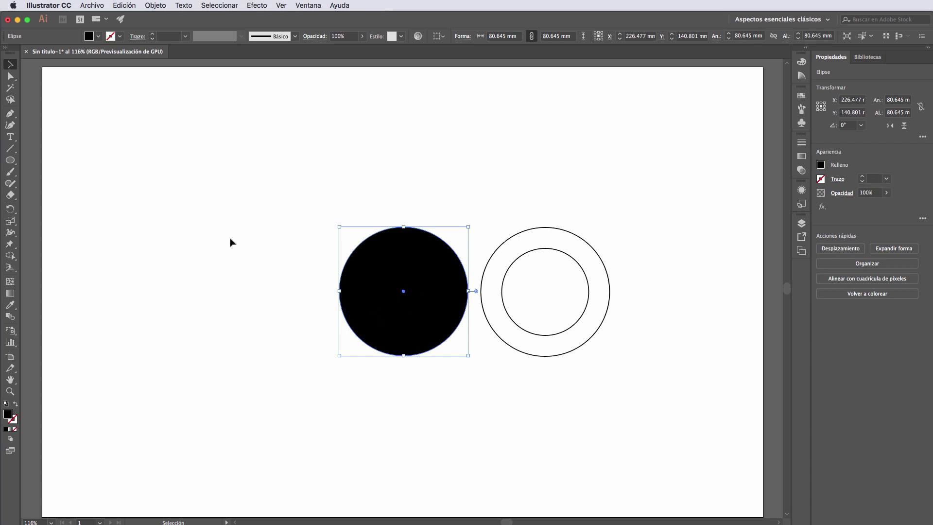
pyautogui.rightClick(396, 259)
pyautogui.moveTo(429, 410)
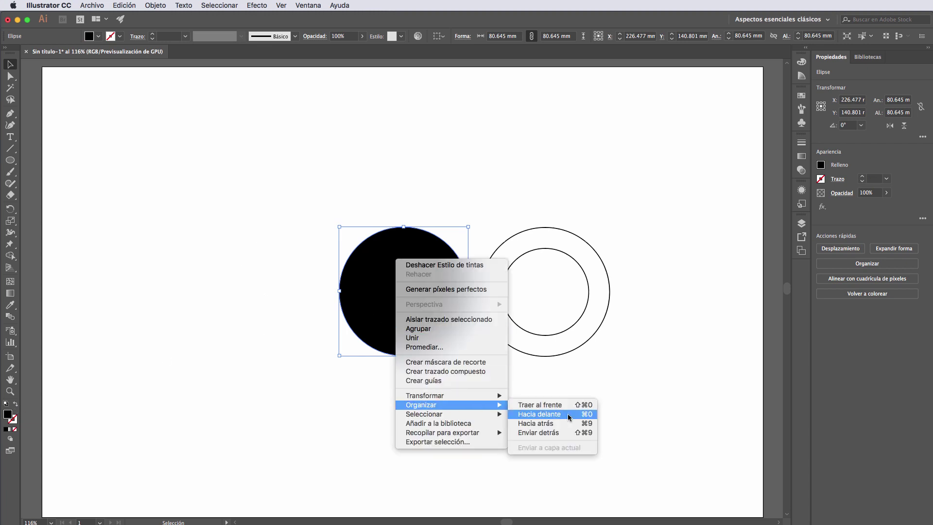
pyautogui.click(554, 434)
# - Send the black circle fully behind and fill the inner circle with white
pyautogui.click(274, 271)
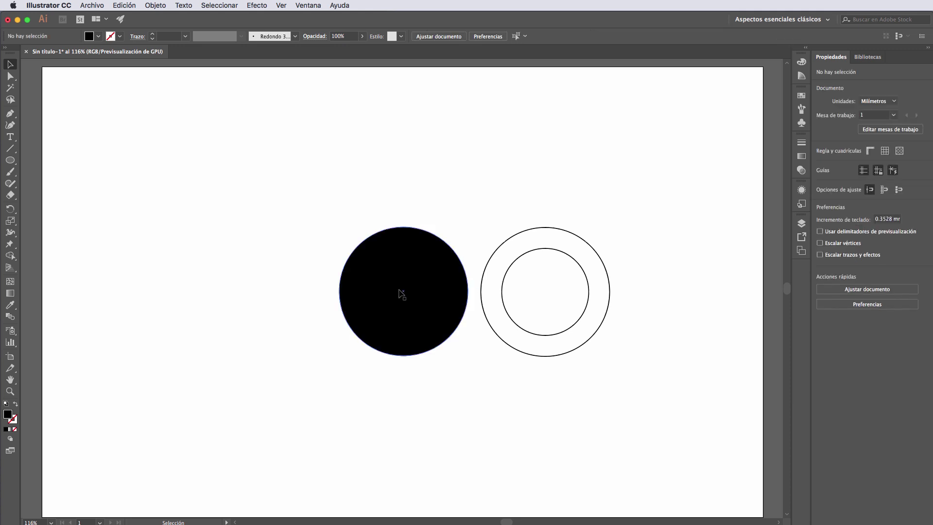
pyautogui.click(403, 292)
pyautogui.rightClick(375, 282)
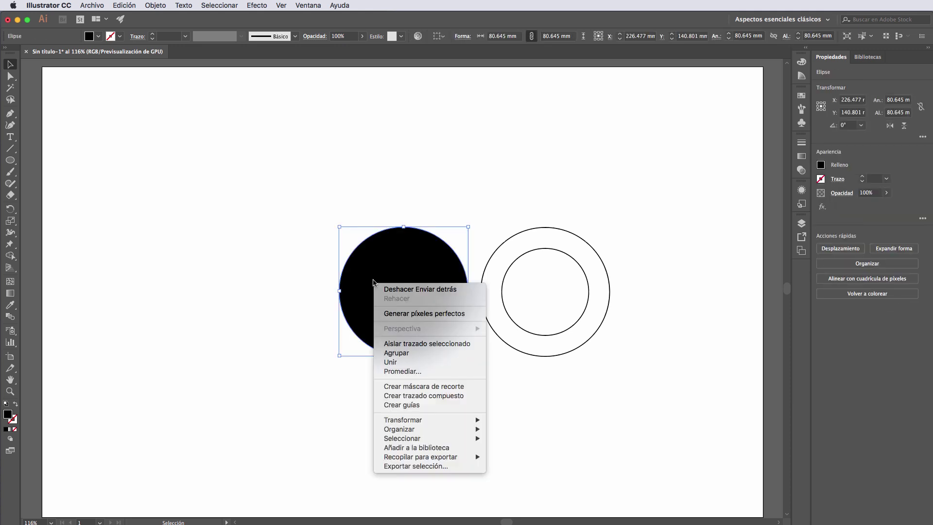
pyautogui.moveTo(422, 440)
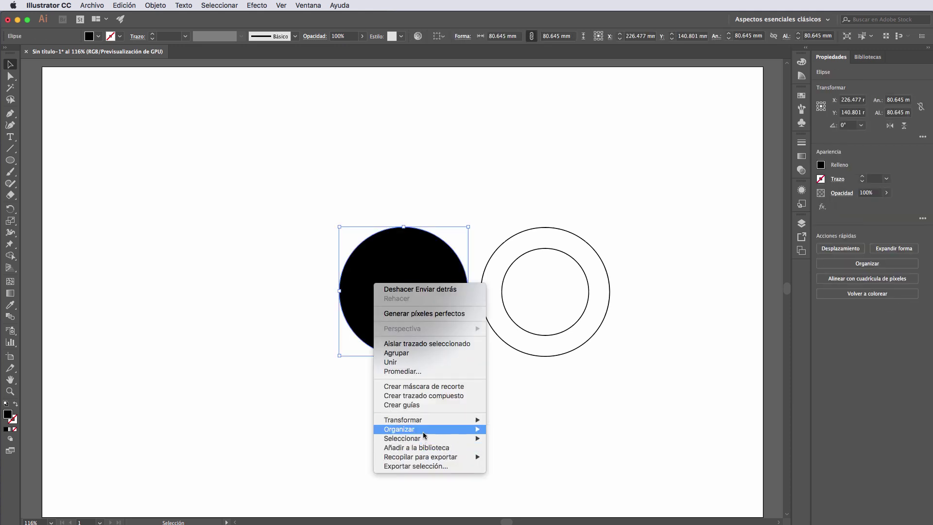
pyautogui.click(544, 457)
pyautogui.click(527, 416)
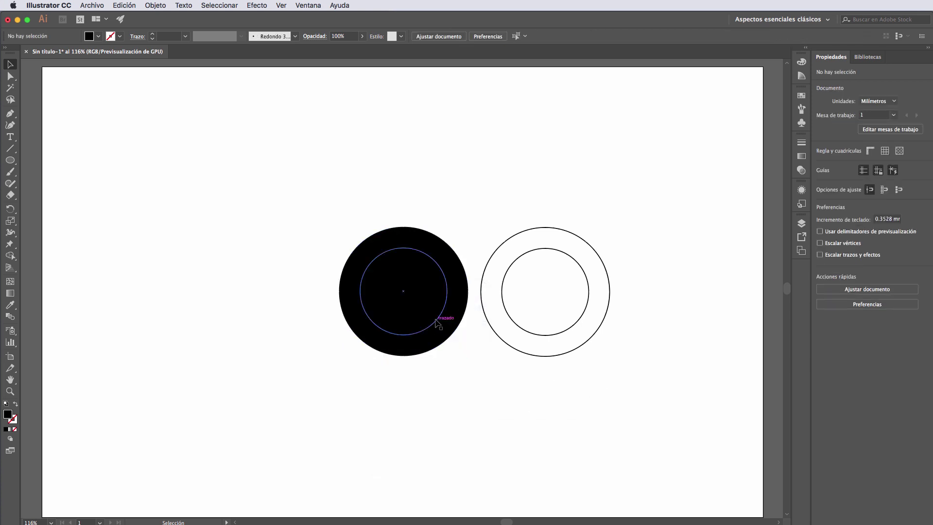
pyautogui.click(442, 316)
pyautogui.click(5, 403)
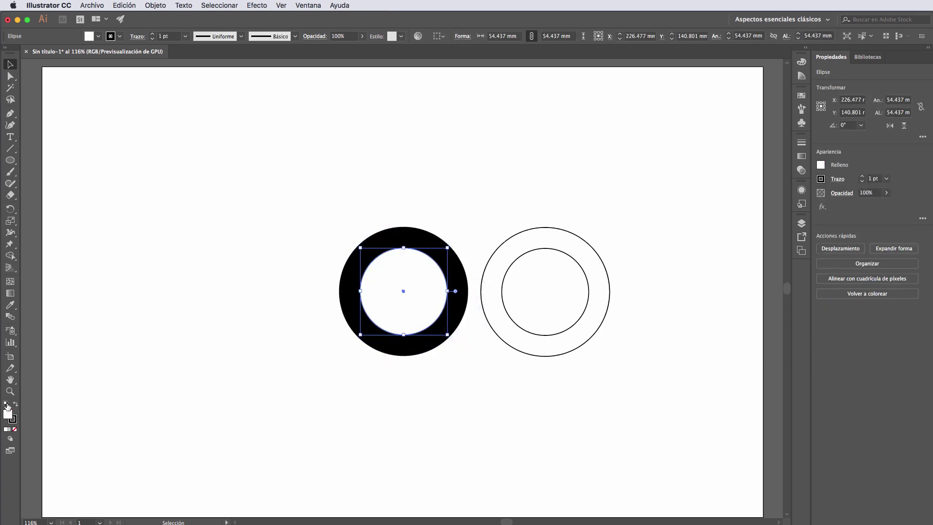
pyautogui.click(221, 258)
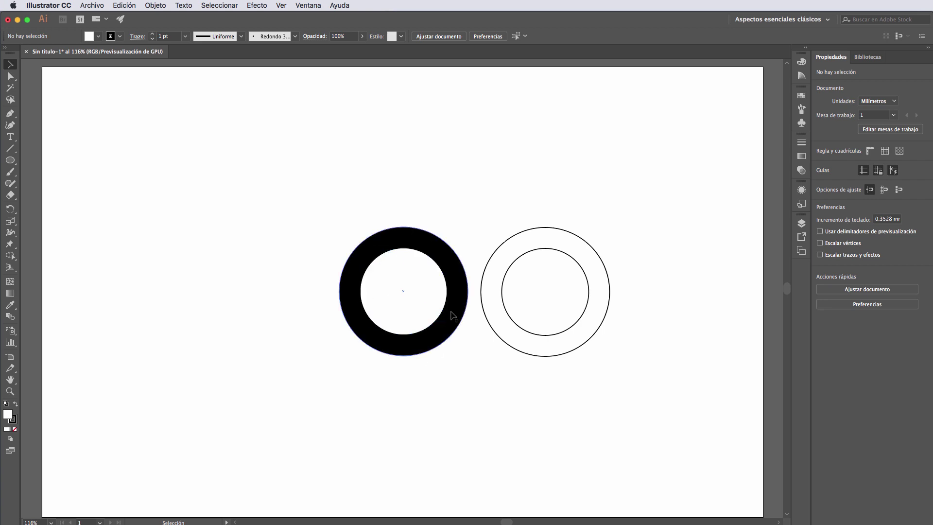
# - Marquee-select the right circle pair and Alt-drag a copy to the artboard's lower right
pyautogui.moveTo(488, 204); pyautogui.dragTo(594, 358)
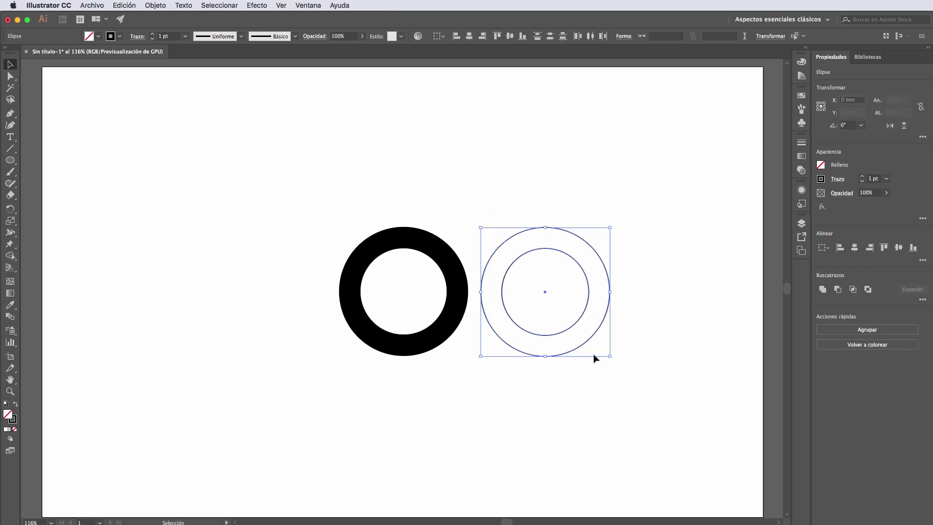
pyautogui.moveTo(546, 296); pyautogui.dragTo(672, 438)
pyautogui.click(627, 235)
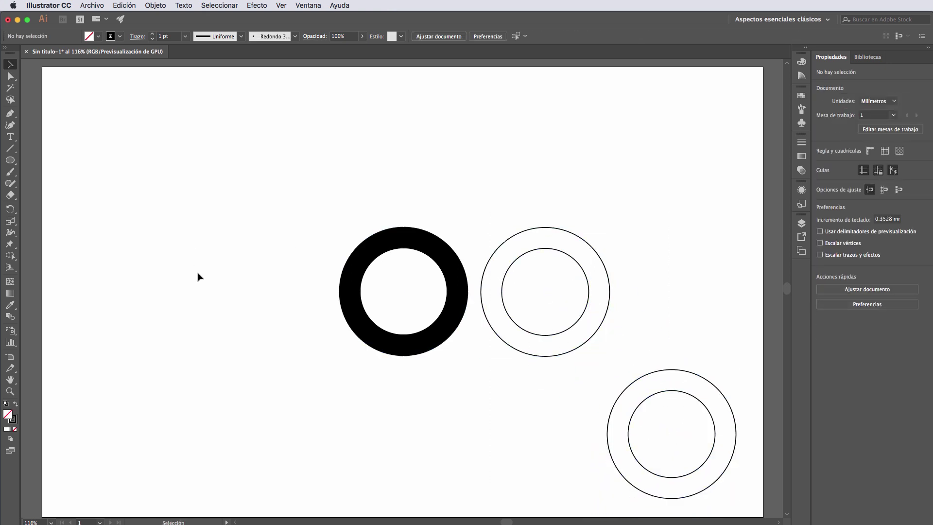
pyautogui.click(11, 138)
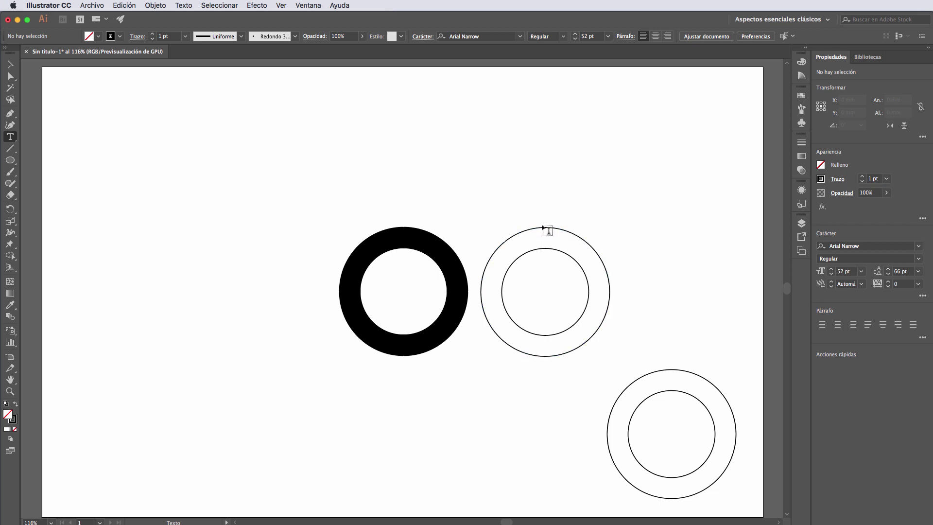
# - Delete the Lorem ipsum area text from the middle circle and show the Type tool variants
pyautogui.click(544, 227)
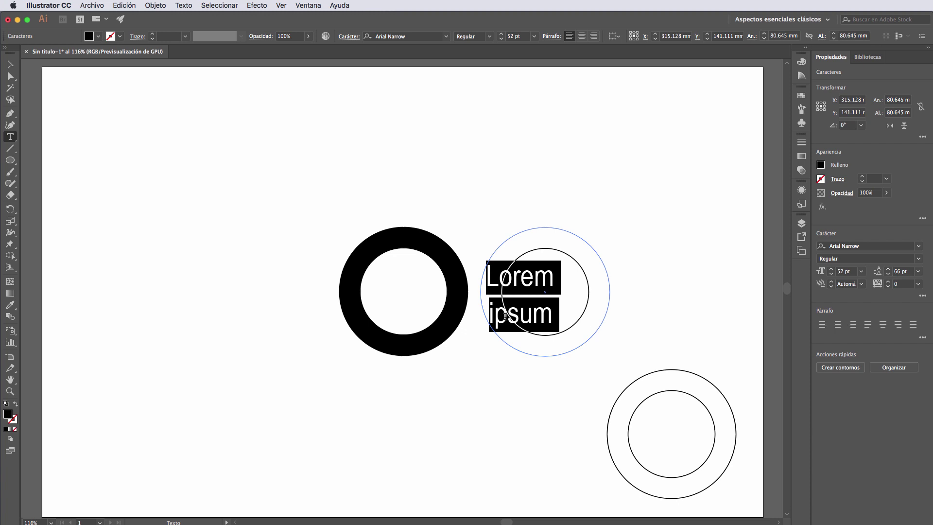
pyautogui.press('Delete')
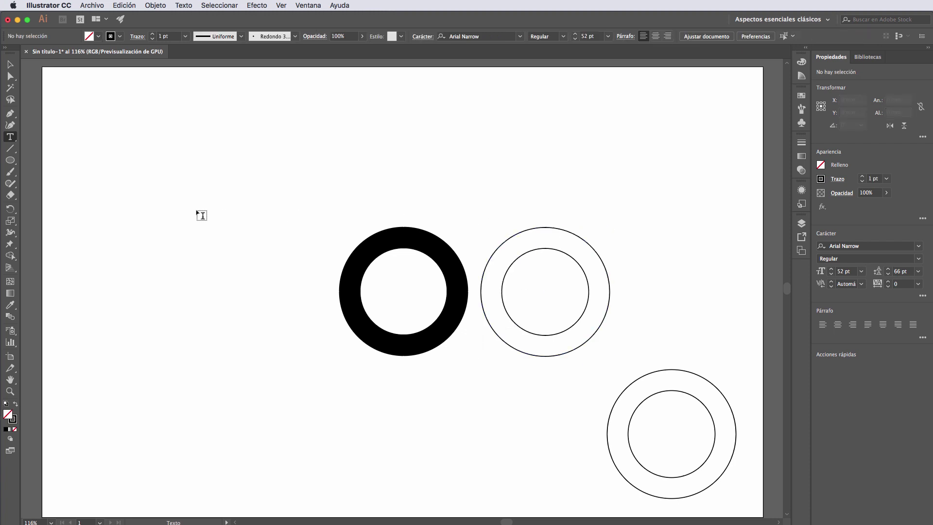
pyautogui.click(16, 142)
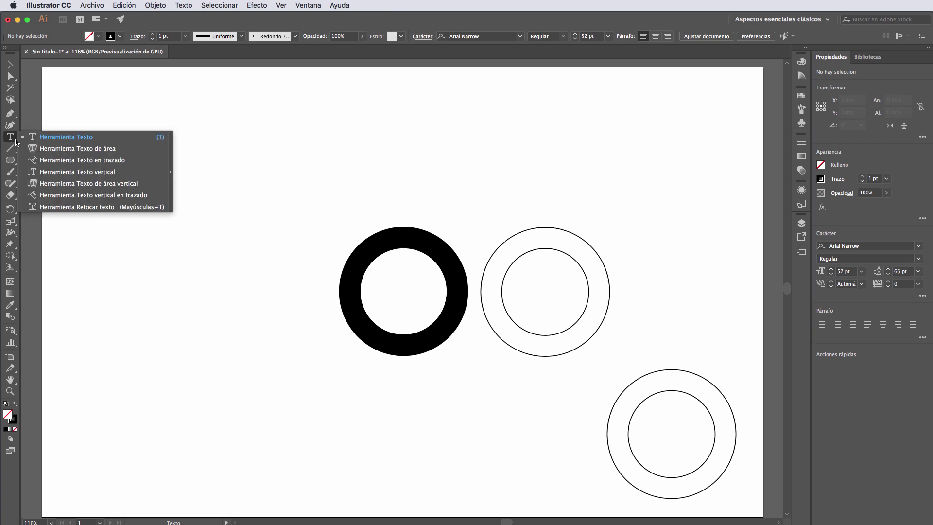
# - Add type on the middle pair's outer circle and replace the placeholder with 'Texto Exterior'
pyautogui.click(47, 160)
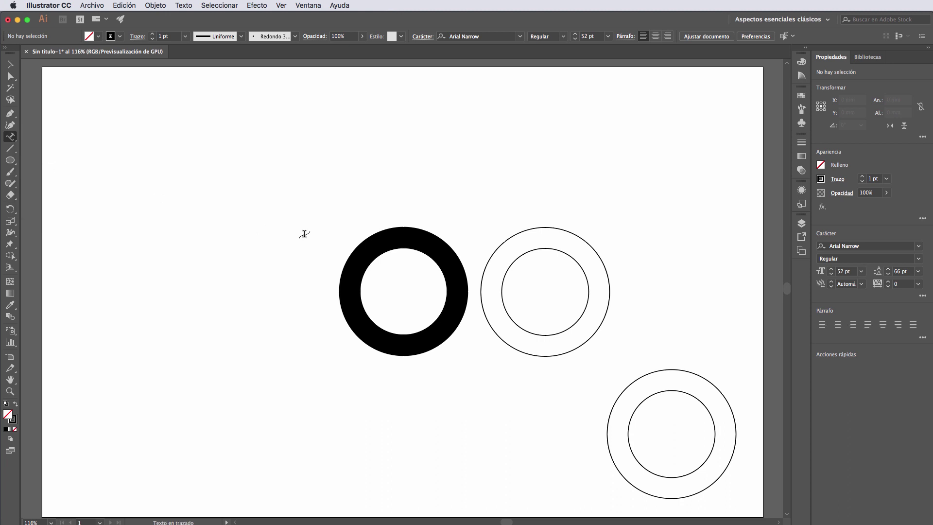
pyautogui.click(542, 227)
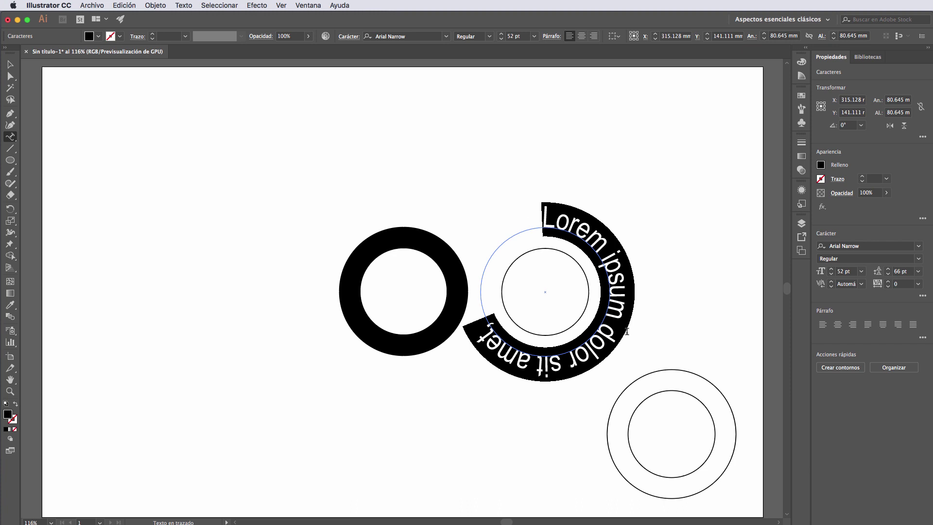
pyautogui.click(12, 65)
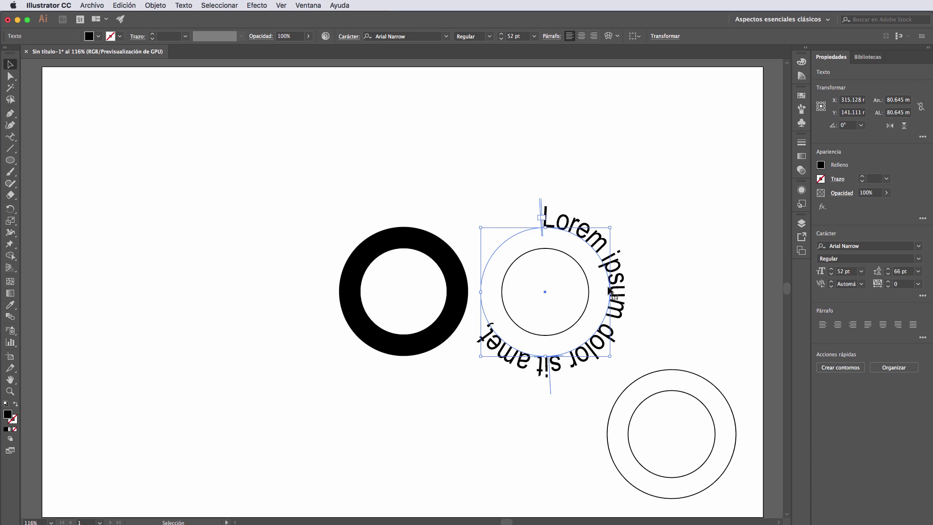
pyautogui.doubleClick(563, 222)
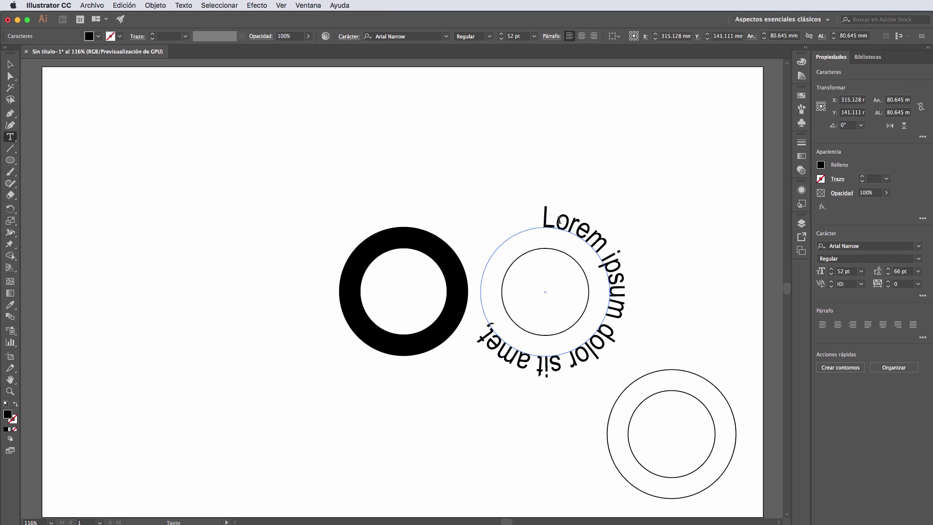
pyautogui.doubleClick(559, 221)
pyautogui.moveTo(552, 219); pyautogui.dragTo(443, 318)
pyautogui.write('Texto')
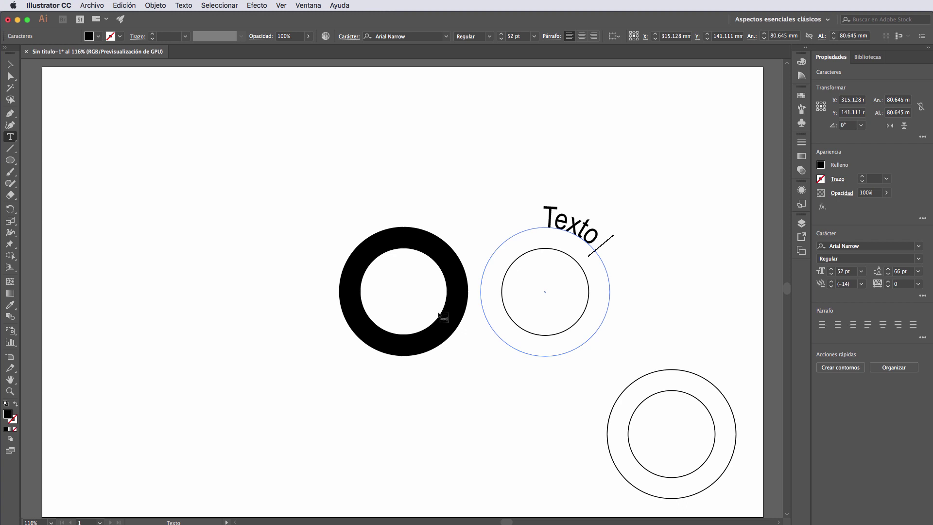
pyautogui.write(' Exterior')
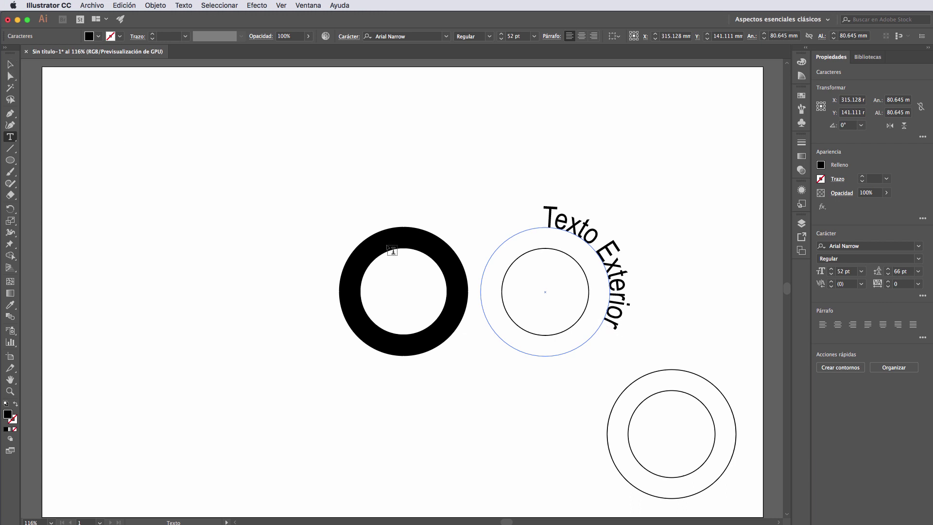
pyautogui.click(9, 64)
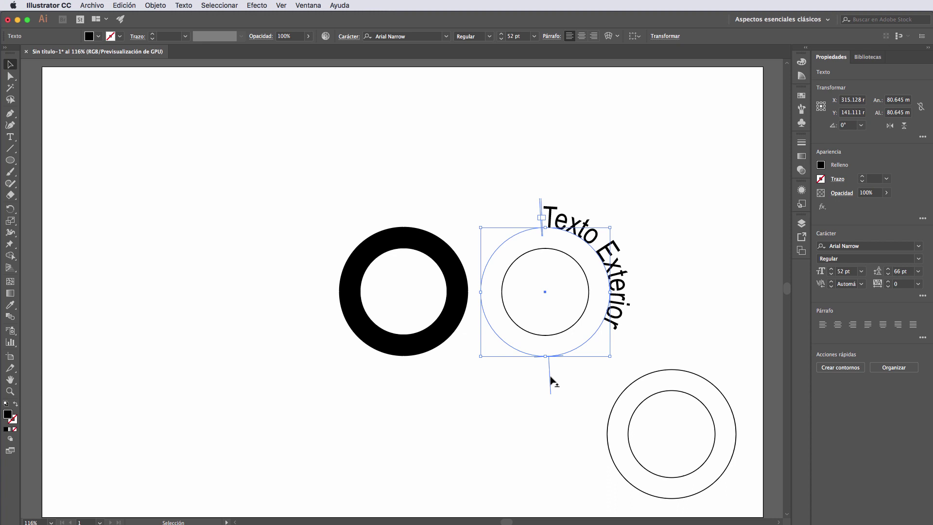
pyautogui.moveTo(552, 379); pyautogui.dragTo(483, 260)
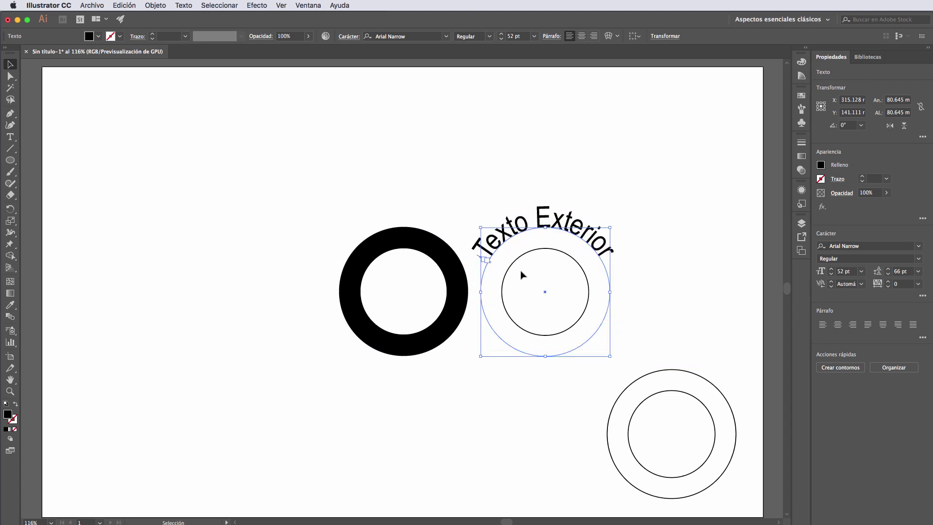
pyautogui.press('super+z')
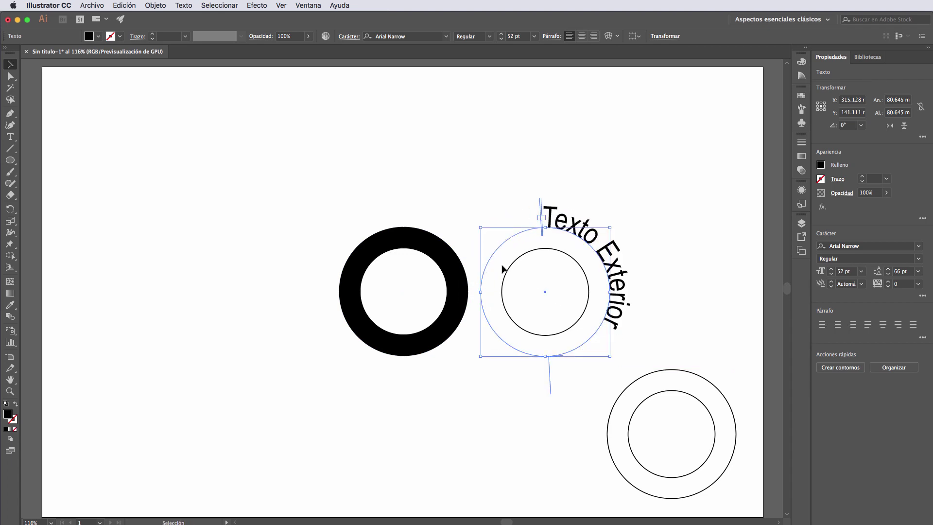
pyautogui.press('t')
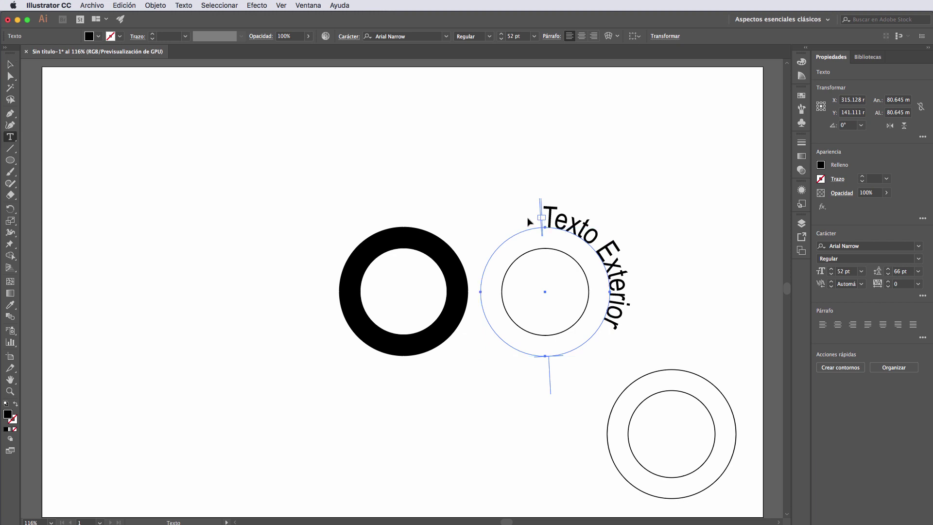
pyautogui.moveTo(546, 221); pyautogui.dragTo(575, 224)
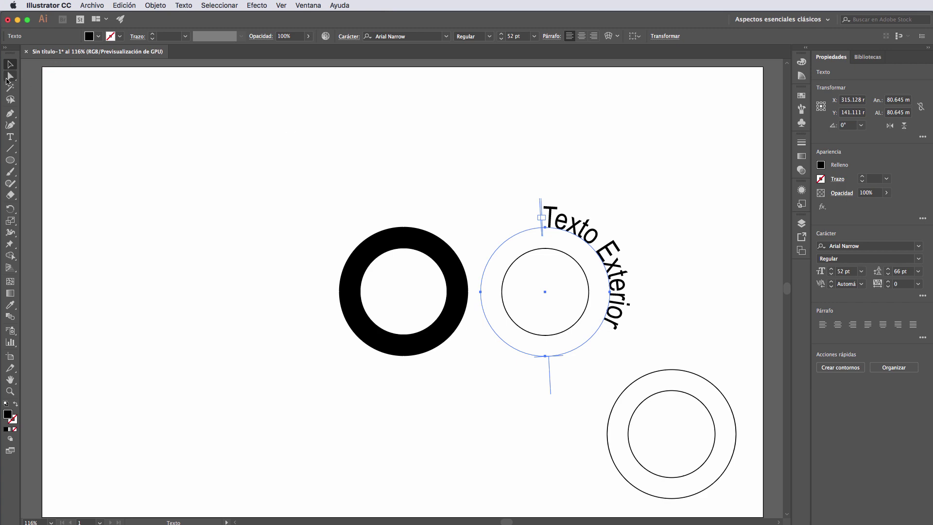
# - Drag the path text's start bracket back toward the circle's upper left, then zoom to 150%
pyautogui.scroll(1, 538, 240)
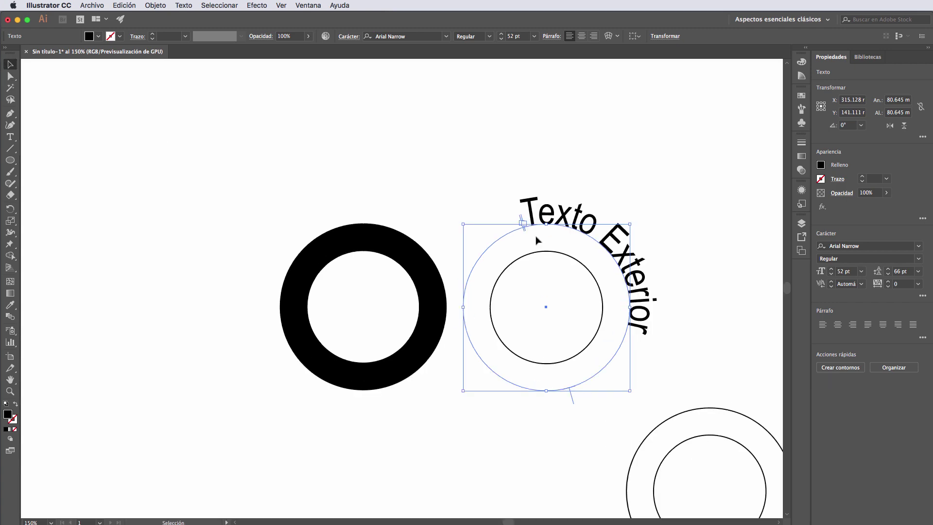
pyautogui.scroll(6, 522, 235)
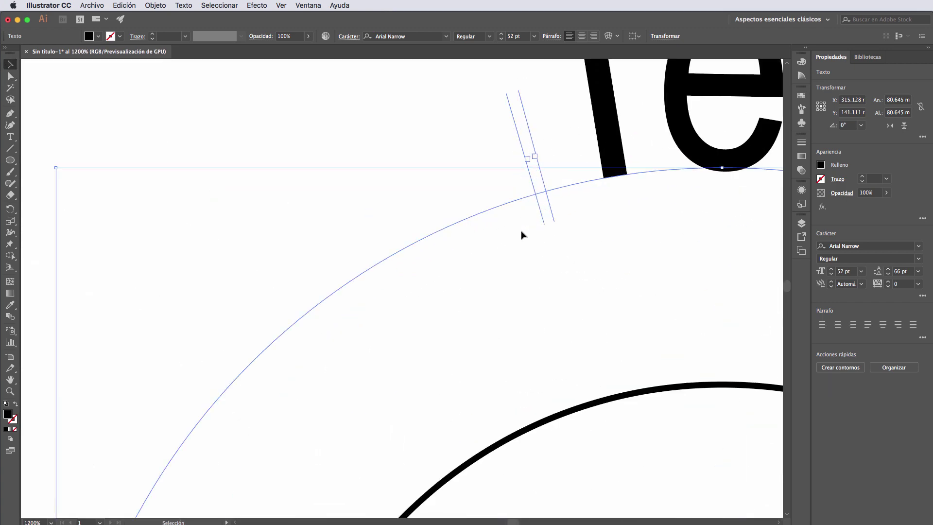
pyautogui.scroll(1, 521, 235)
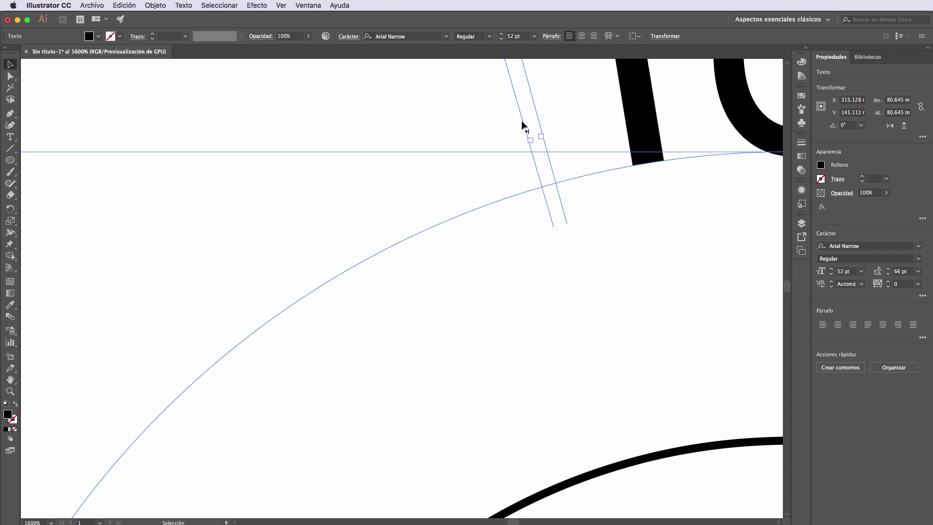
pyautogui.moveTo(522, 125); pyautogui.dragTo(167, 380)
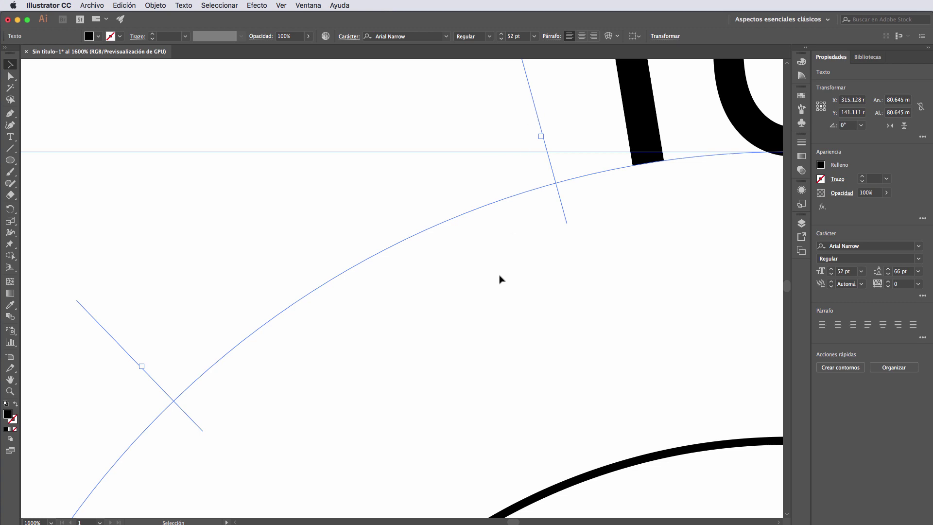
pyautogui.scroll(-10, 500, 278)
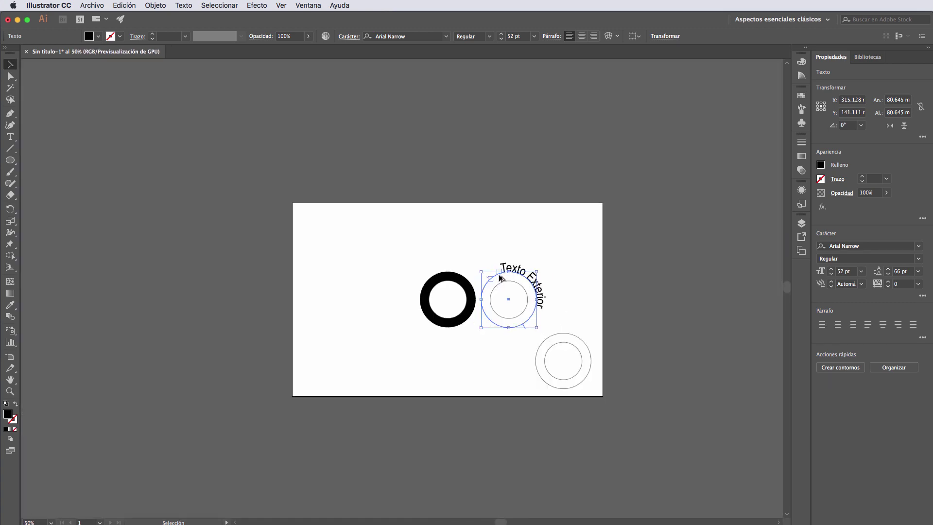
pyautogui.scroll(3, 501, 278)
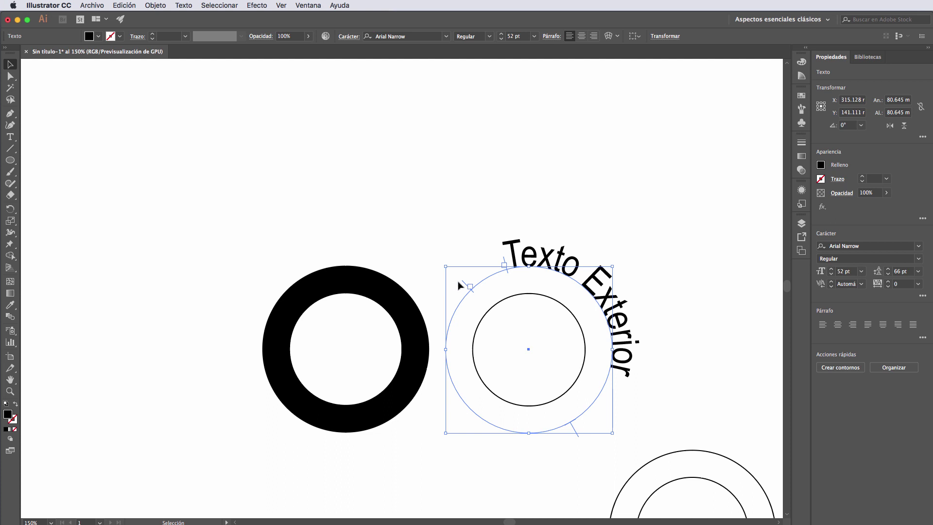
# - Drag the path text's brackets to slide Texto Exterior around the circle's top
pyautogui.moveTo(468, 287); pyautogui.dragTo(610, 383)
pyautogui.moveTo(505, 262); pyautogui.dragTo(436, 302)
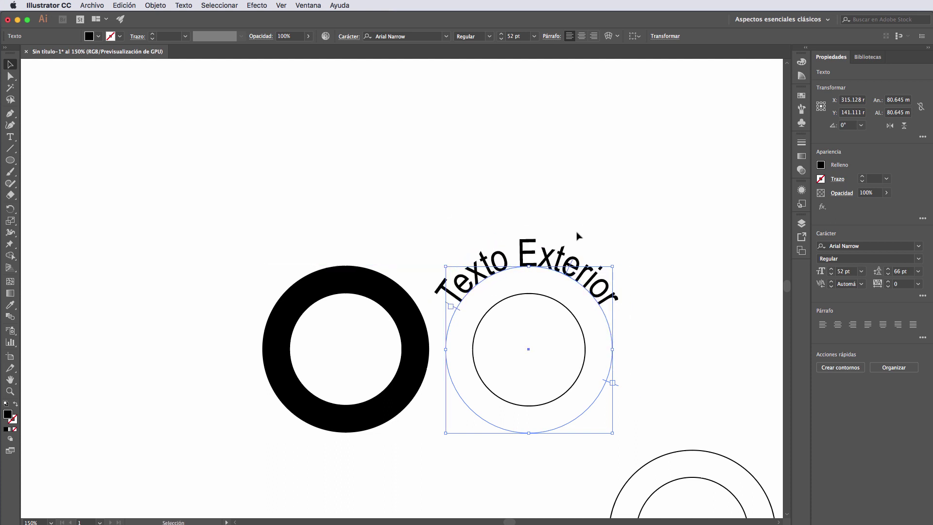
pyautogui.moveTo(576, 266); pyautogui.dragTo(486, 260)
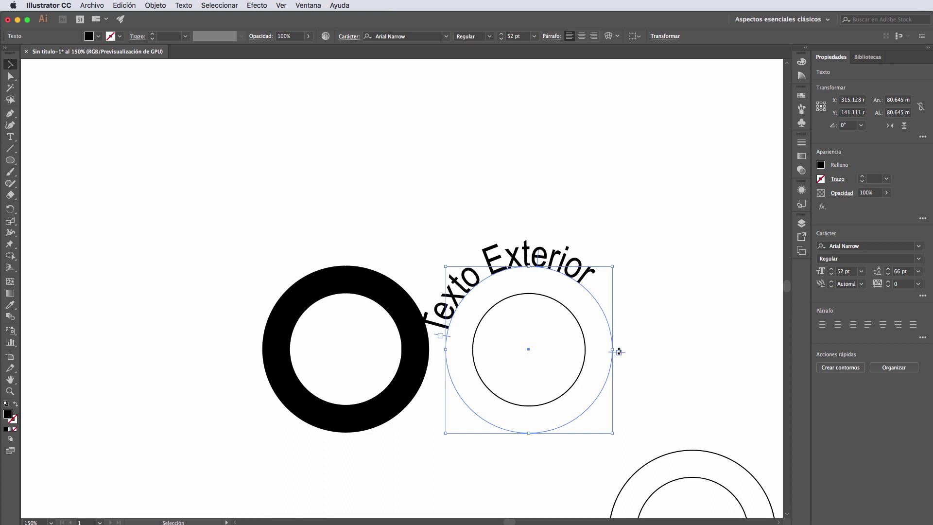
pyautogui.moveTo(626, 355); pyautogui.dragTo(613, 264)
pyautogui.moveTo(499, 261); pyautogui.dragTo(530, 263)
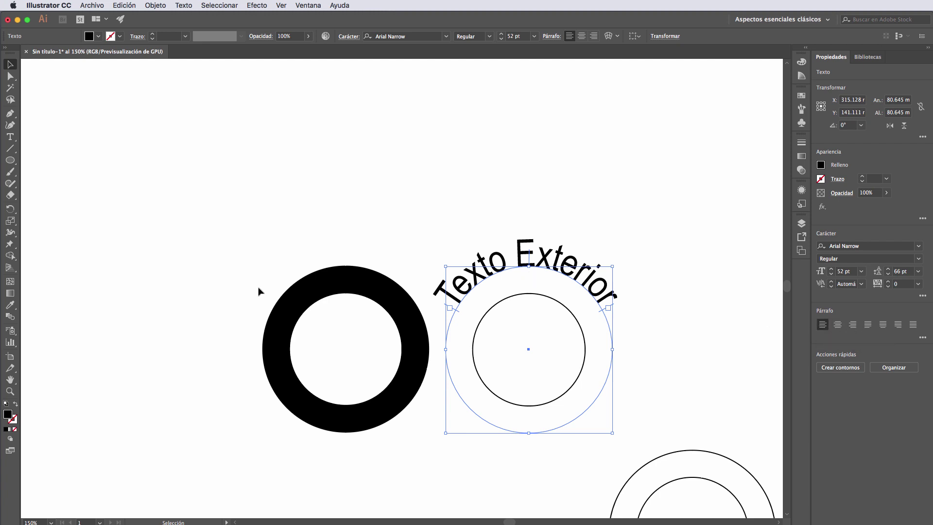
# - Move the text's start down the circle's left side and its end toward the right
pyautogui.press('t')
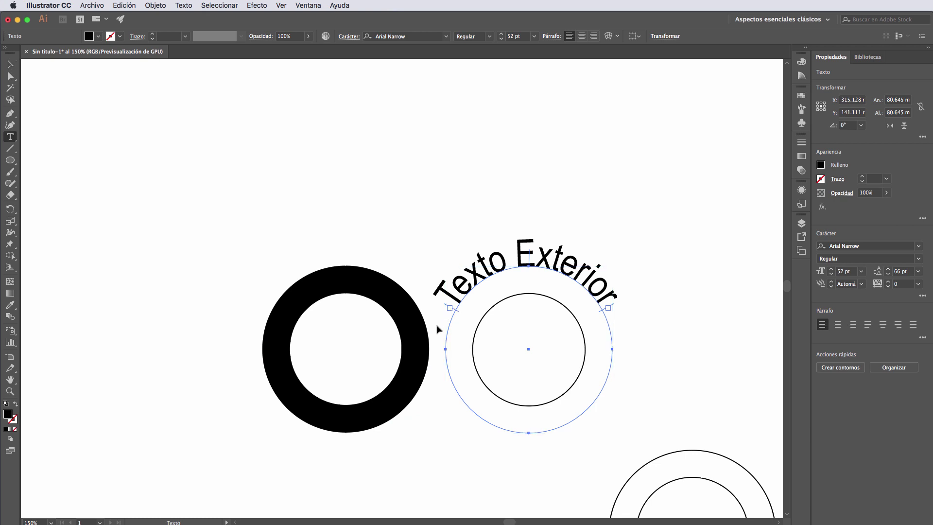
pyautogui.click(10, 64)
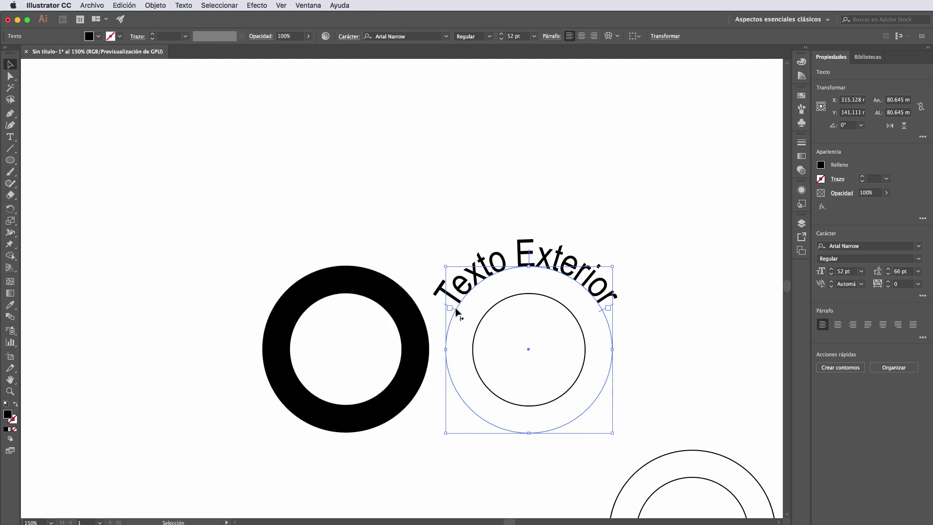
pyautogui.moveTo(457, 313); pyautogui.dragTo(444, 352)
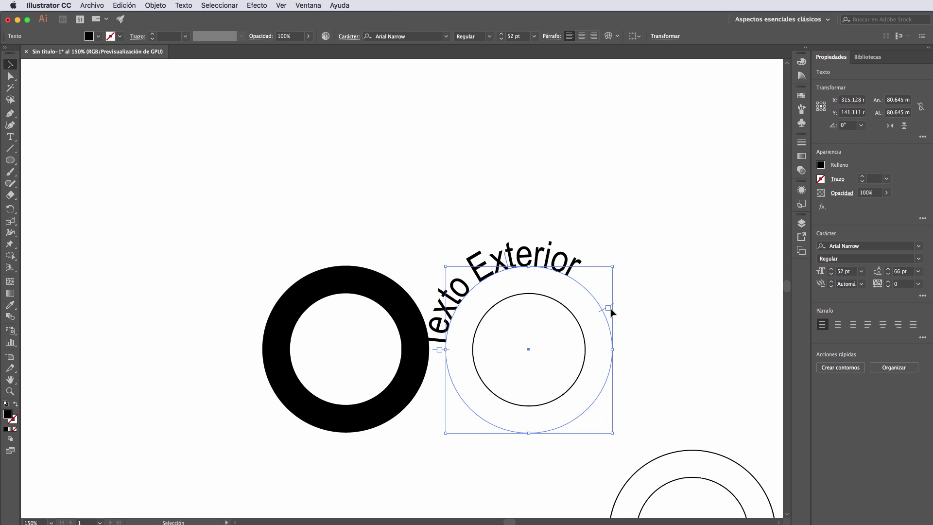
pyautogui.moveTo(613, 308); pyautogui.dragTo(620, 351)
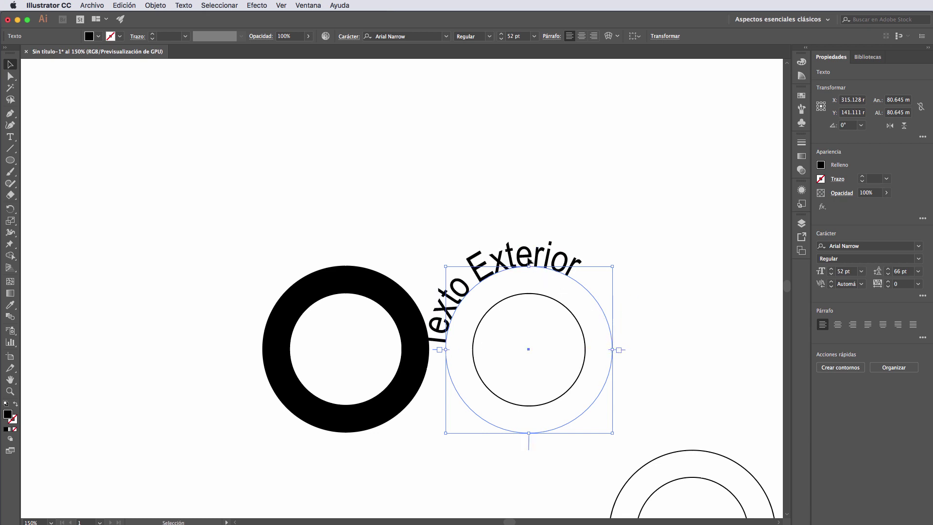
# - Try the Paragraph alignment options and settle on Align Center for Texto Exterior
pyautogui.click(838, 325)
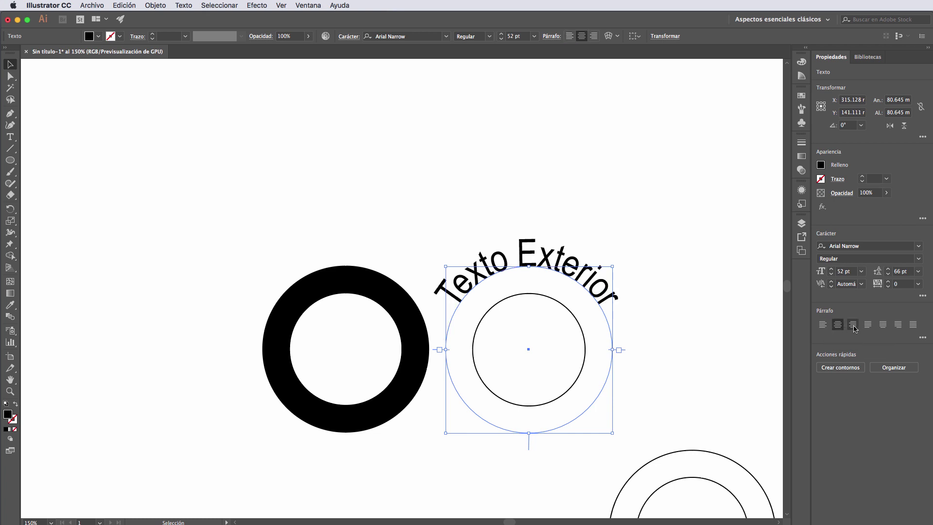
pyautogui.click(854, 326)
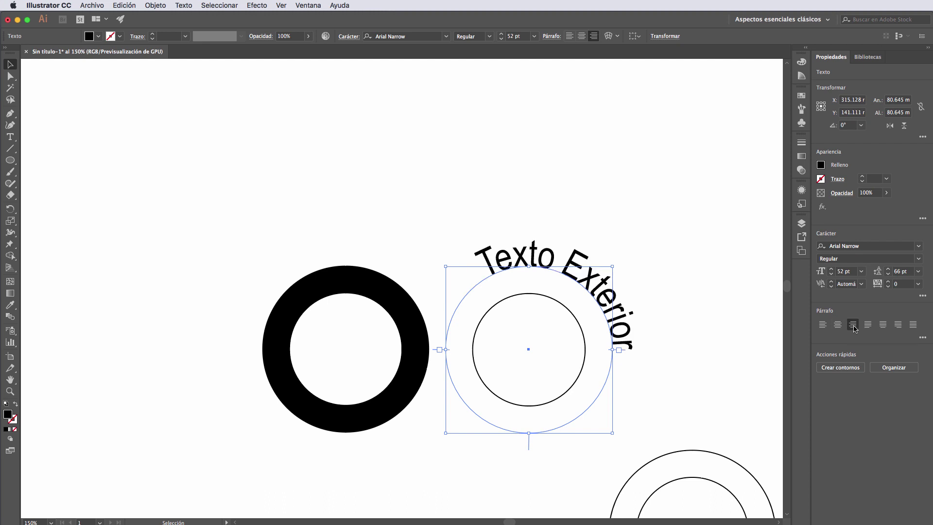
pyautogui.click(868, 326)
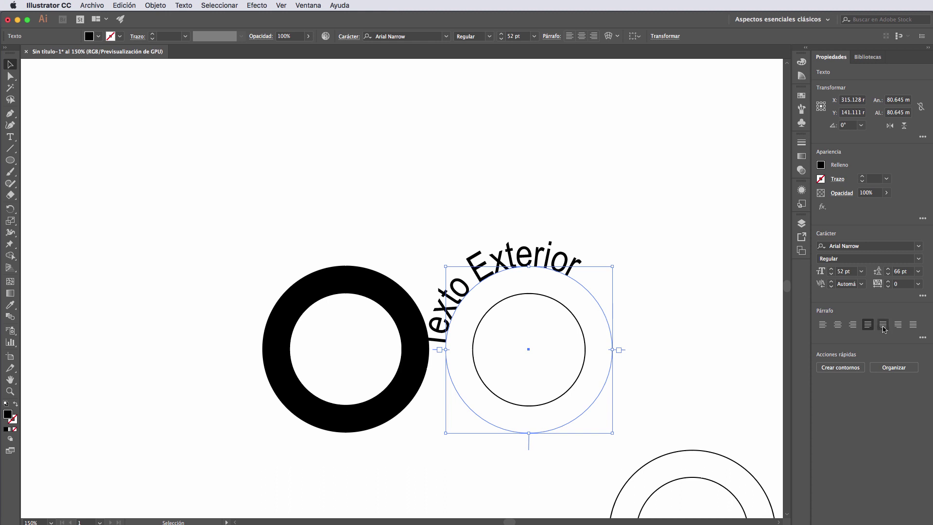
pyautogui.click(883, 325)
pyautogui.click(898, 326)
pyautogui.click(914, 325)
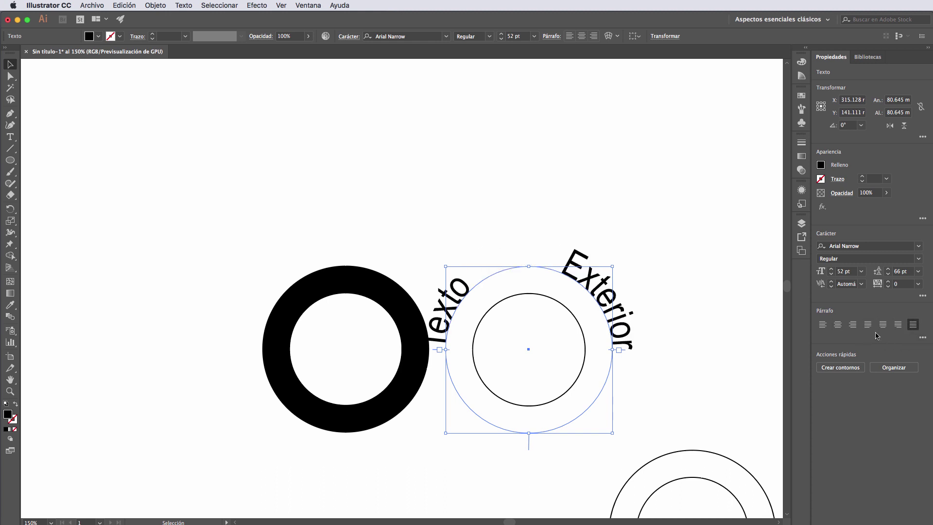
pyautogui.click(822, 326)
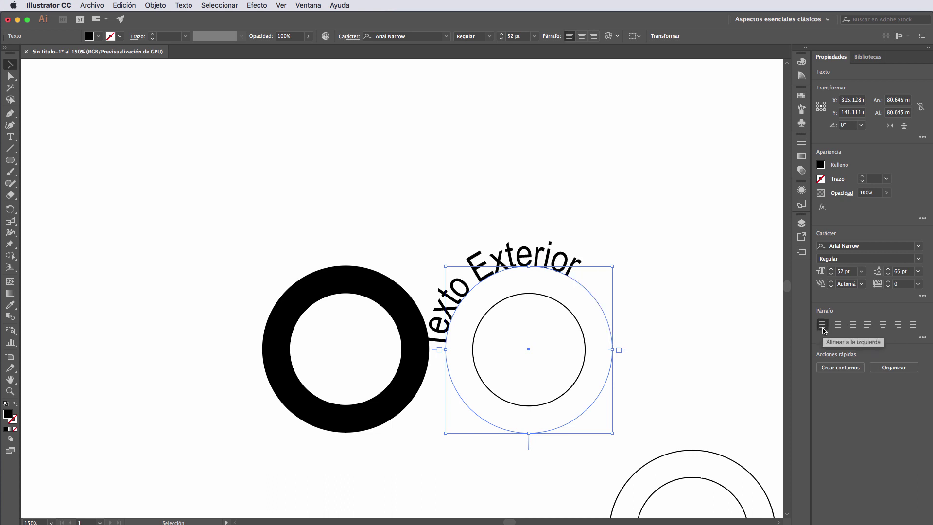
pyautogui.click(840, 325)
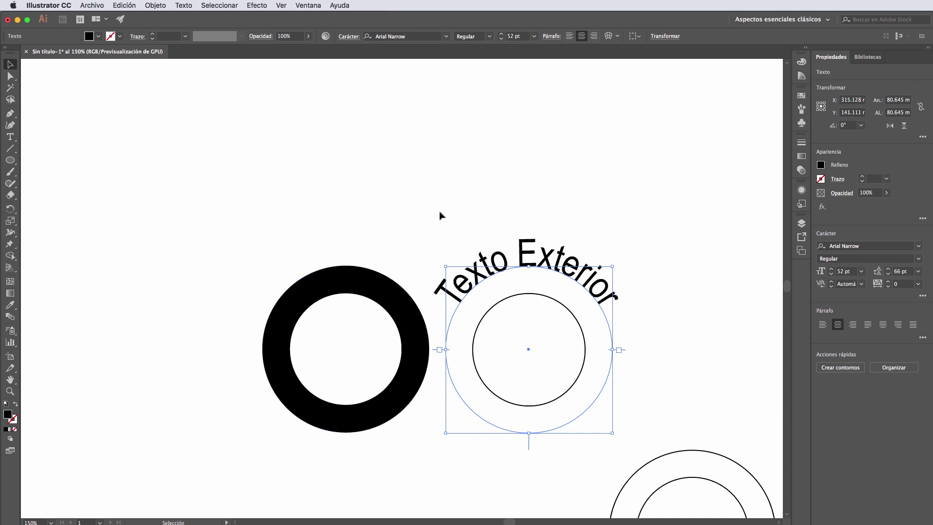
pyautogui.click(530, 452)
pyautogui.click(548, 263)
pyautogui.moveTo(529, 448); pyautogui.dragTo(533, 423)
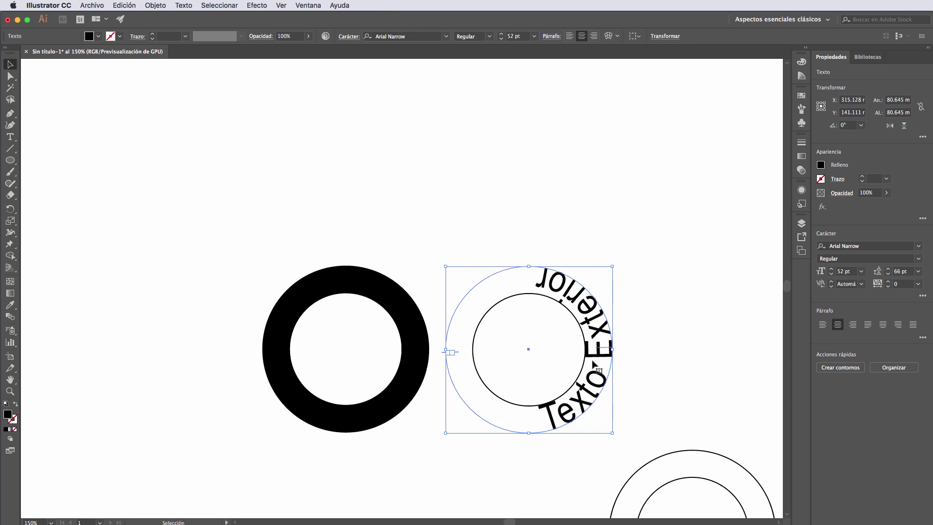
pyautogui.press('super+z')
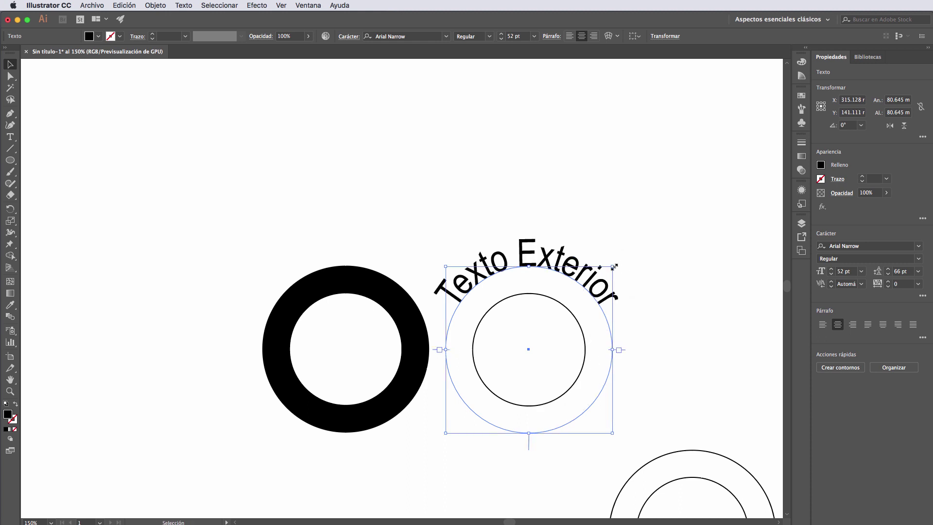
pyautogui.moveTo(617, 263); pyautogui.dragTo(431, 450)
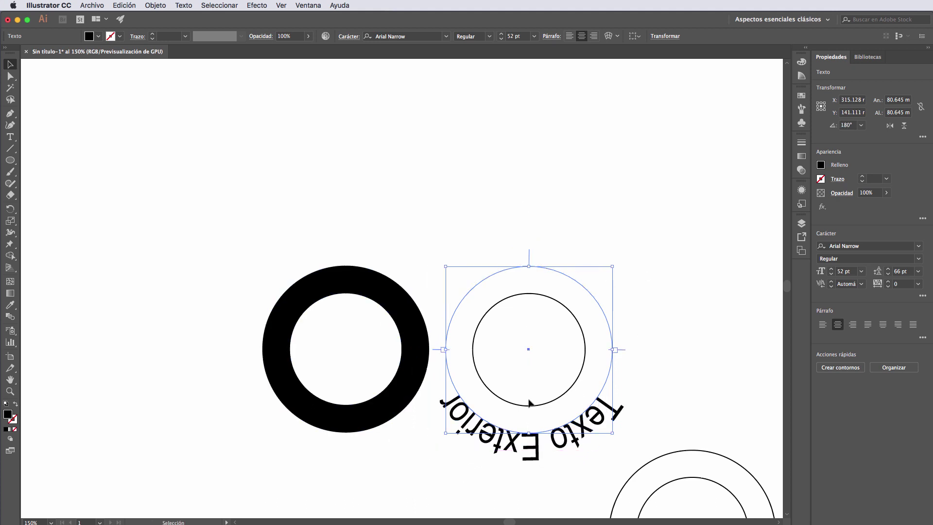
pyautogui.moveTo(531, 253); pyautogui.dragTo(530, 270)
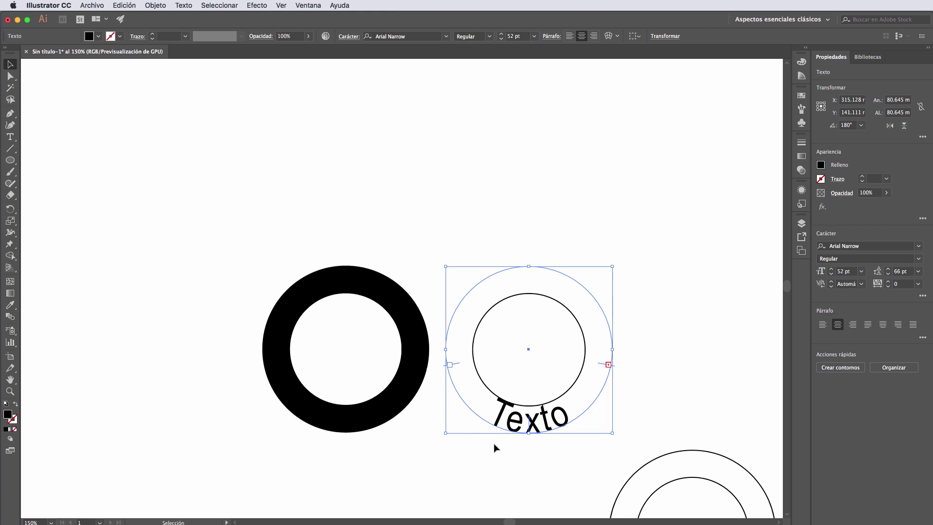
pyautogui.press('super+z')
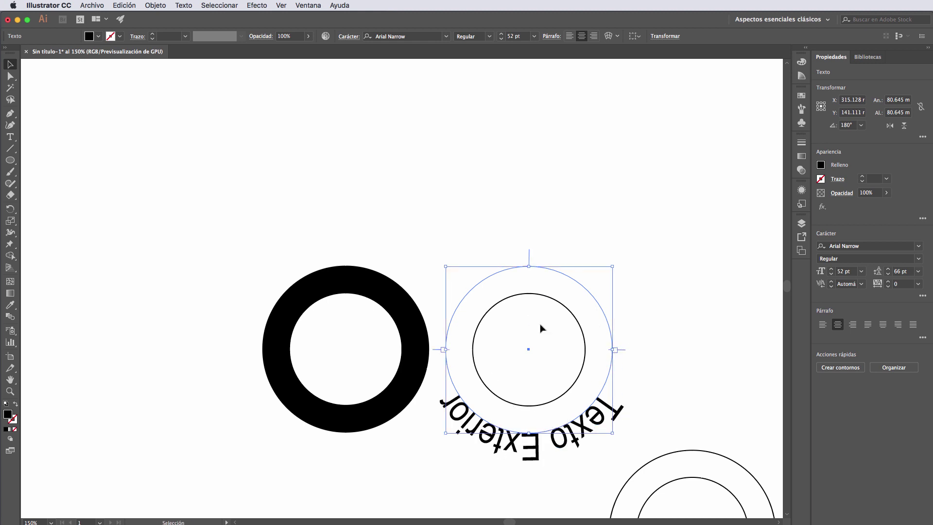
pyautogui.moveTo(529, 249); pyautogui.dragTo(528, 281)
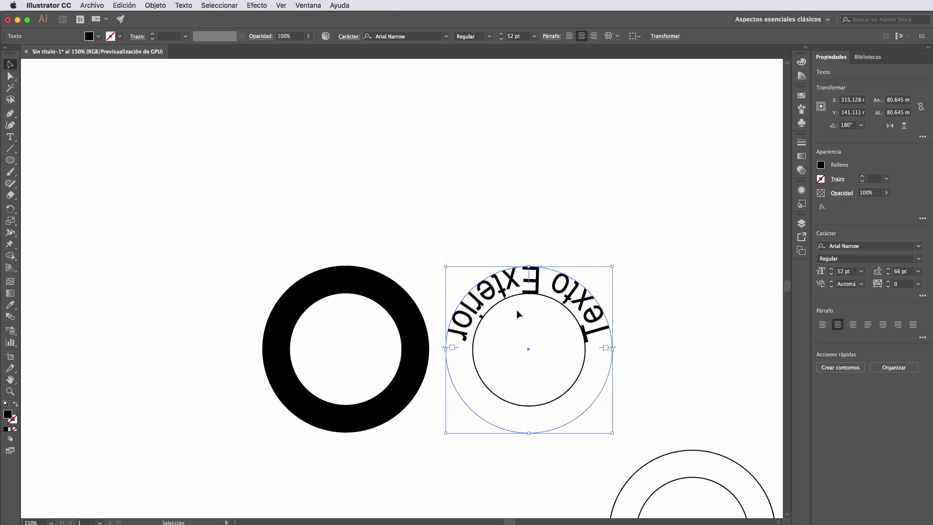
pyautogui.moveTo(530, 281); pyautogui.dragTo(529, 401)
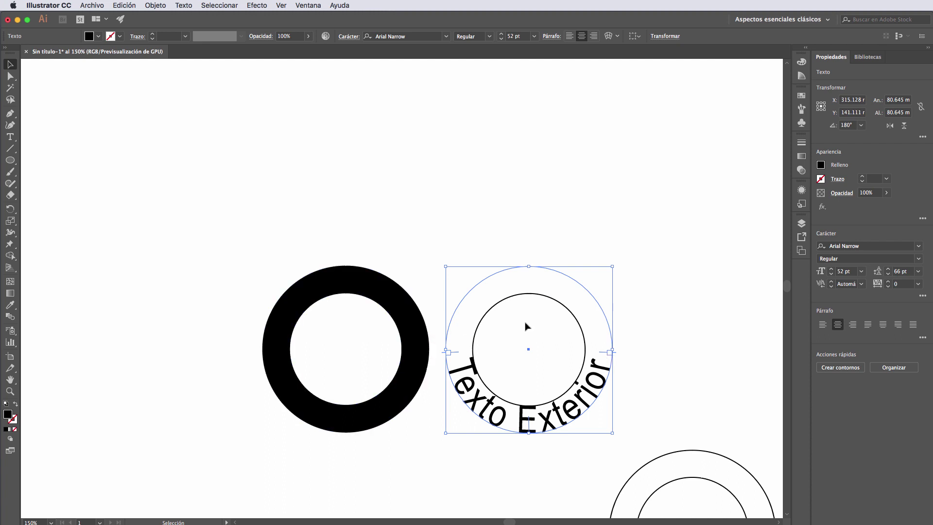
pyautogui.press('cmd+z')
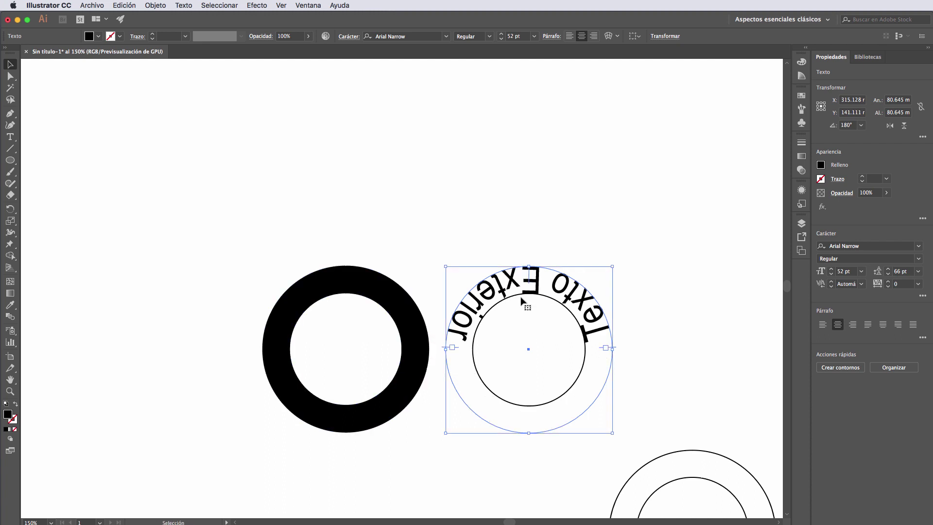
pyautogui.press('super+z')
pyautogui.press('super+z')
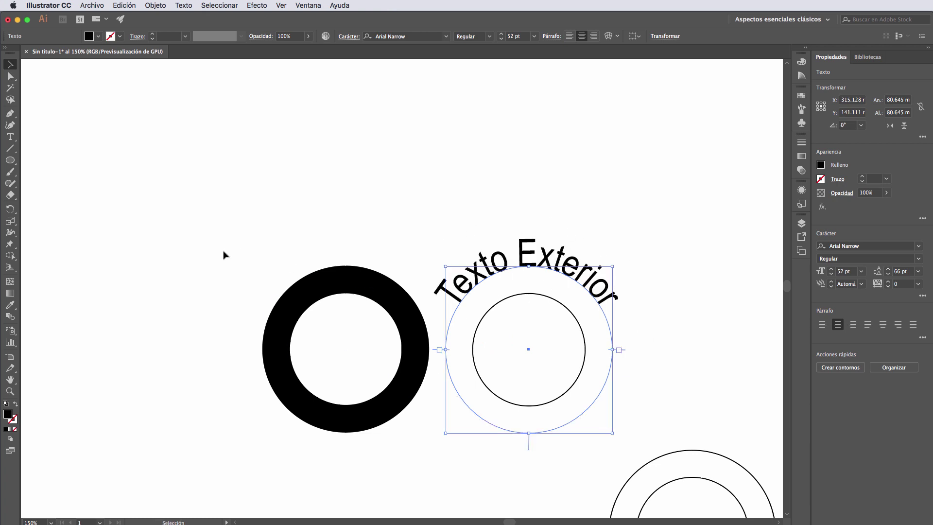
# - Type 'Texto Central' on a path along the inner circle's outline
pyautogui.click(9, 137)
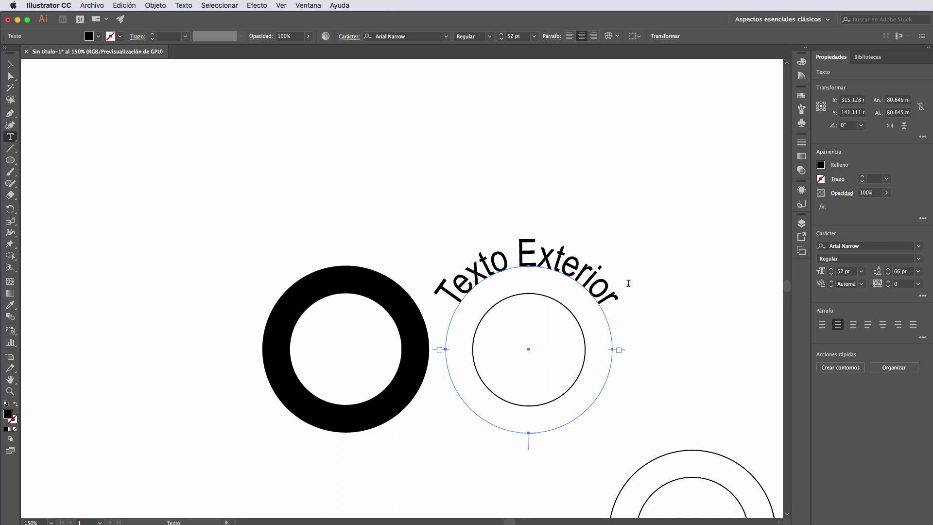
pyautogui.click(539, 297)
pyautogui.press('super+z')
pyautogui.click(11, 138)
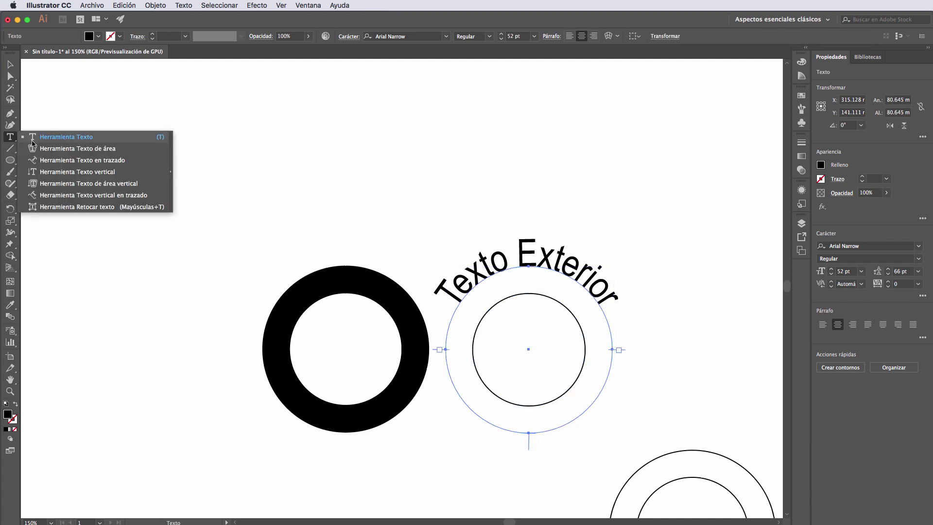
pyautogui.click(44, 161)
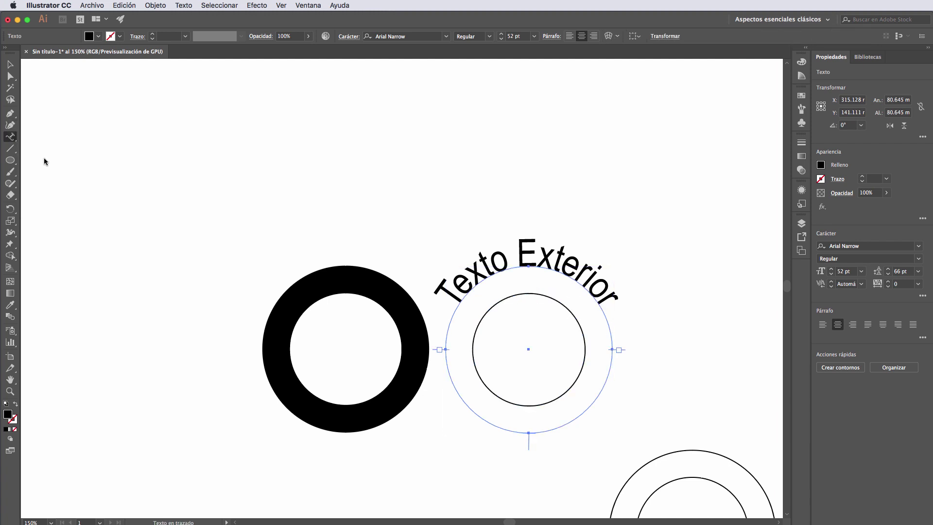
pyautogui.click(530, 294)
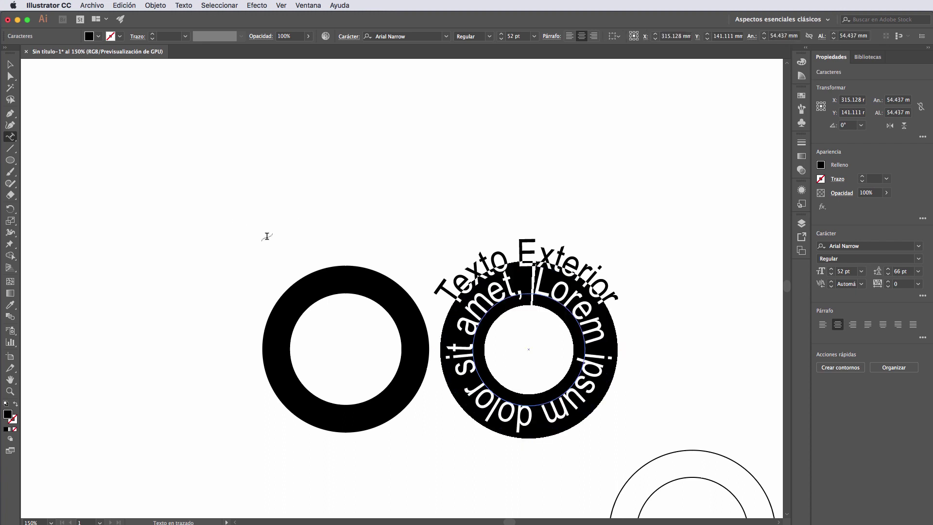
pyautogui.write('Text')
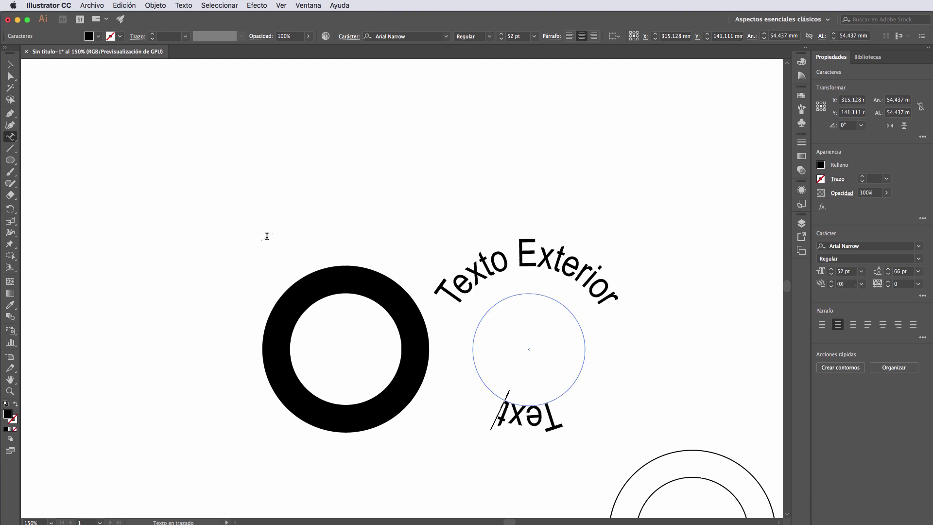
pyautogui.write('o Centrea')
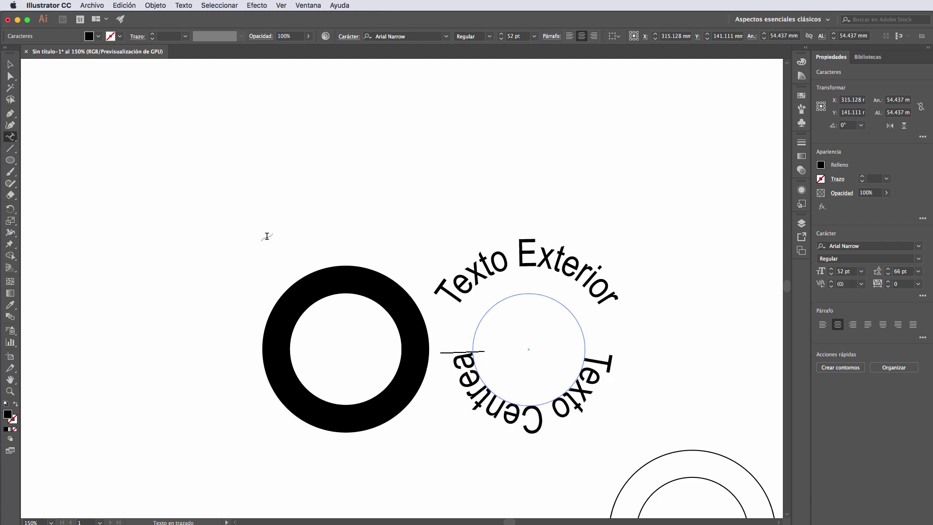
pyautogui.press('BackSpace')
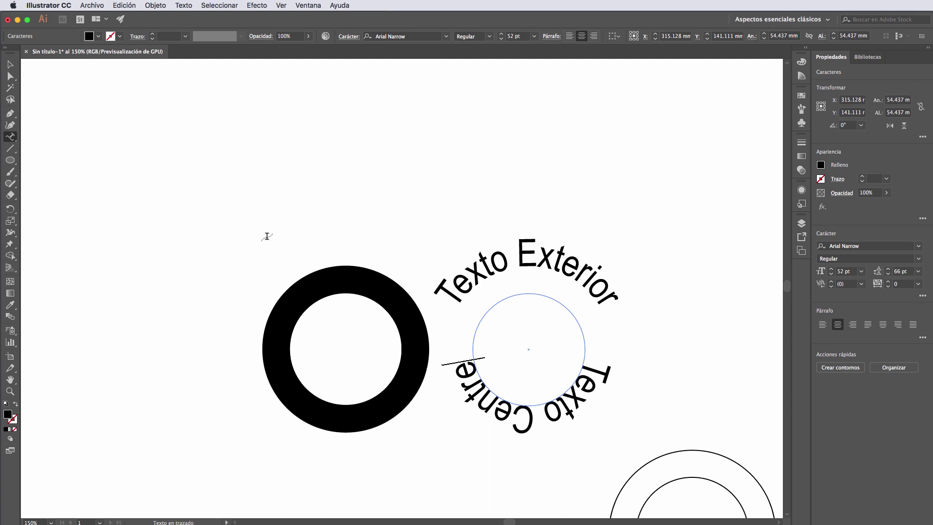
pyautogui.write('al')
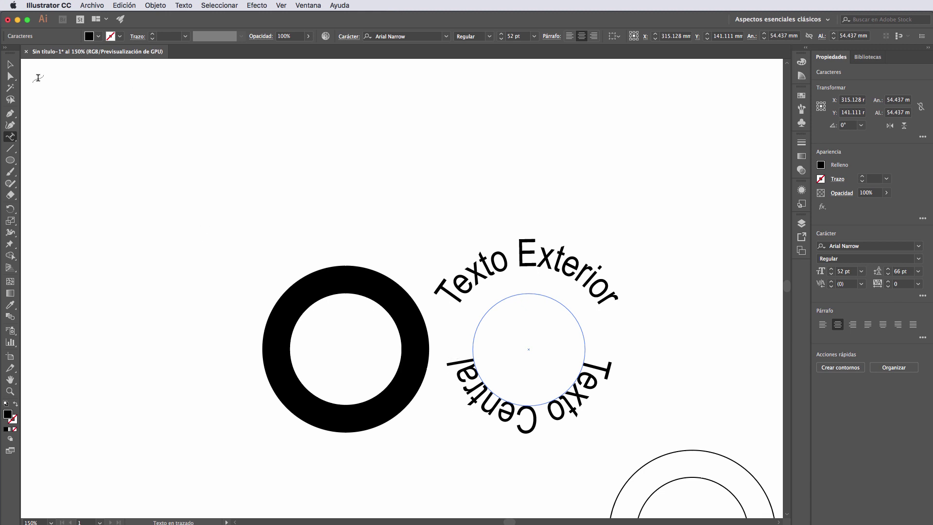
pyautogui.click(11, 66)
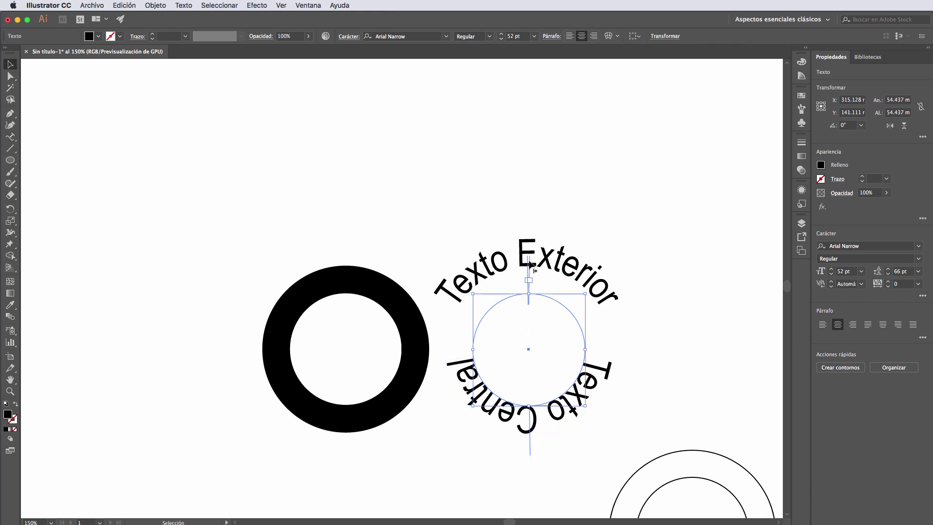
# - Drag the path-text brackets to flip 'Texto Central' inside the circle, then copy it
pyautogui.moveTo(530, 265); pyautogui.dragTo(559, 386)
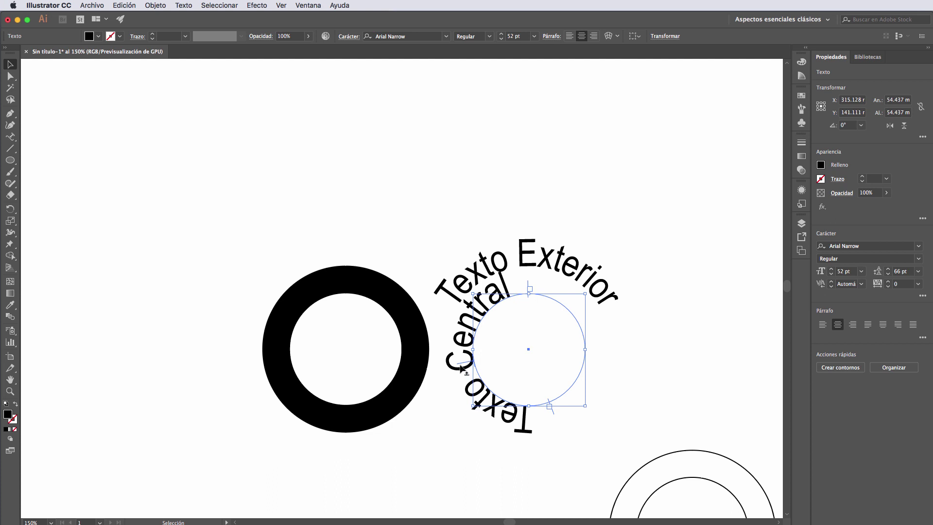
pyautogui.moveTo(462, 366); pyautogui.dragTo(528, 290)
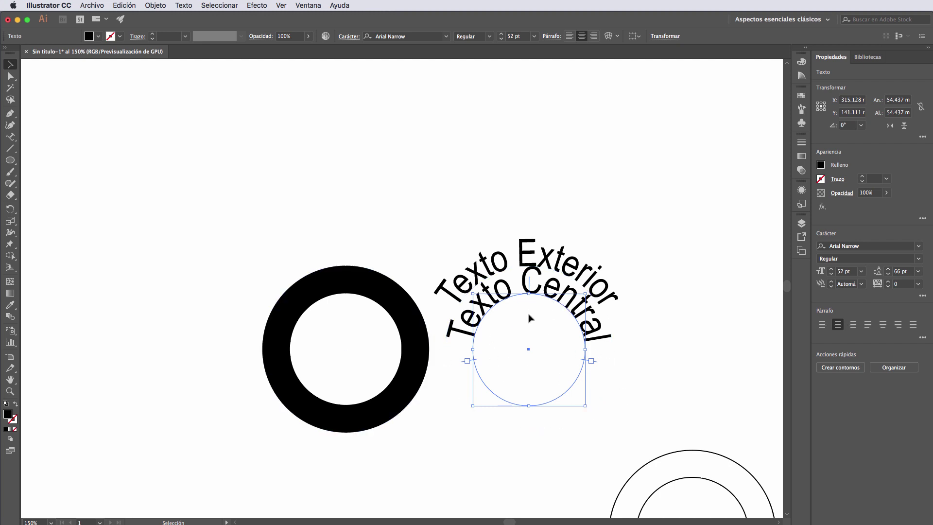
pyautogui.moveTo(532, 294); pyautogui.dragTo(532, 319)
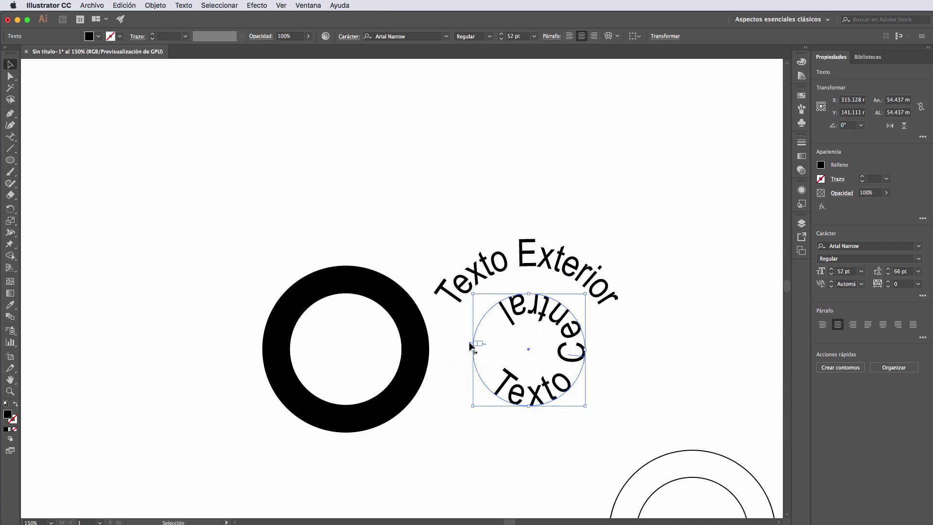
pyautogui.moveTo(471, 342); pyautogui.dragTo(494, 392)
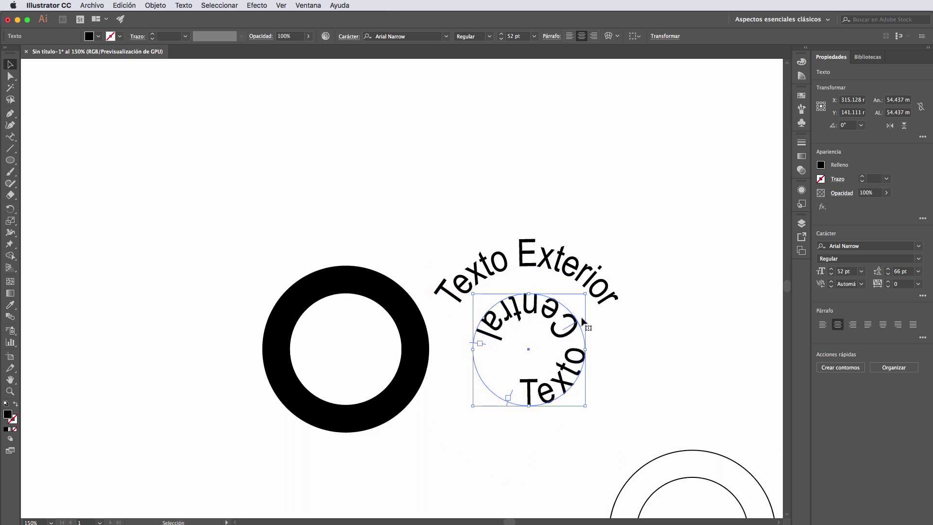
pyautogui.moveTo(578, 328); pyautogui.dragTo(487, 332)
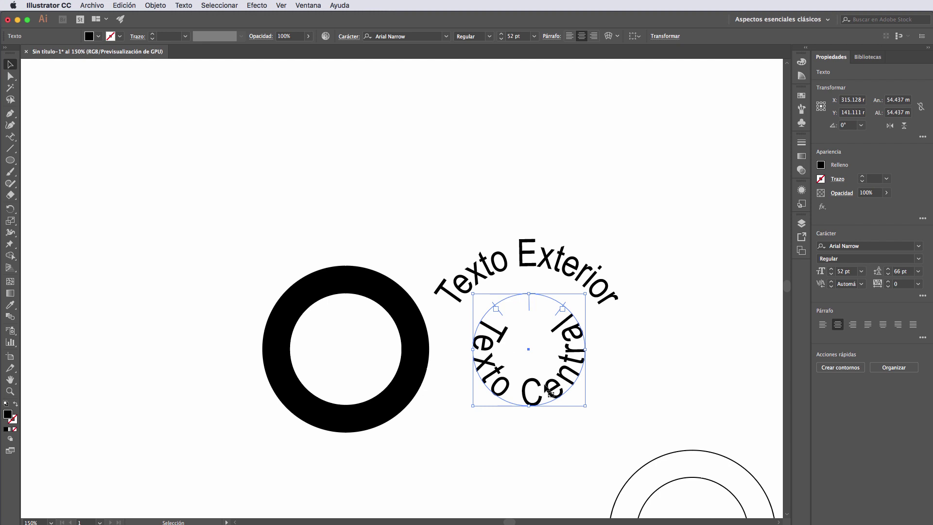
pyautogui.press('super+c')
# - Paste a duplicate of 'Texto Central' and move it onto the inner circle
pyautogui.press('super+v')
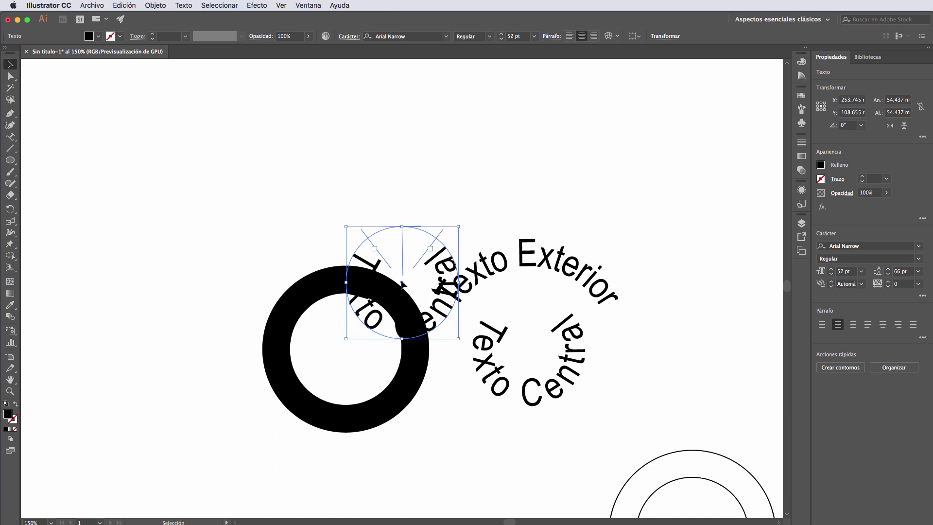
pyautogui.press('super+a')
pyautogui.click(425, 190)
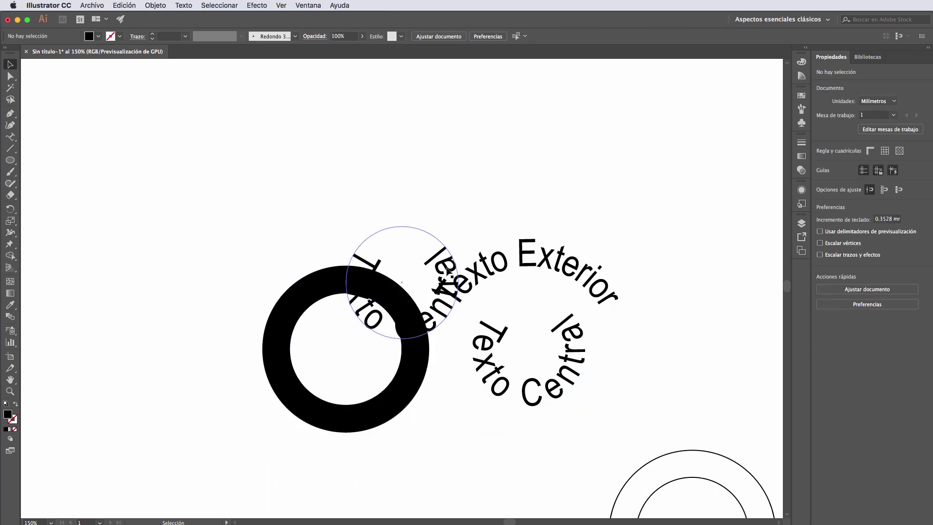
pyautogui.moveTo(456, 265); pyautogui.dragTo(534, 296)
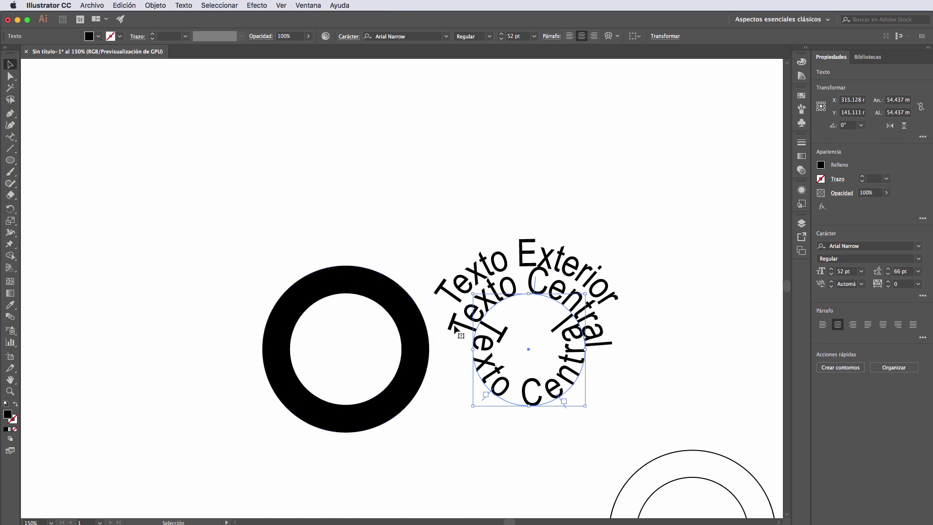
pyautogui.click(725, 292)
pyautogui.click(603, 343)
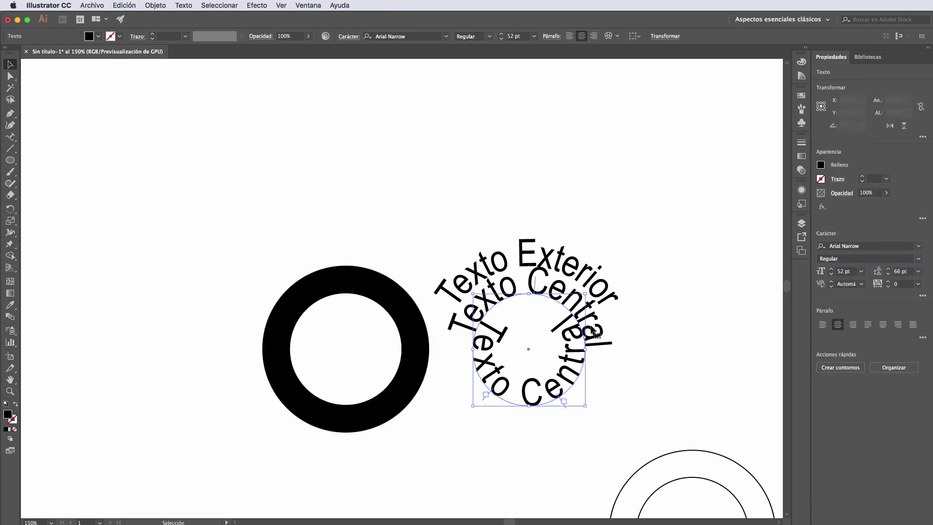
pyautogui.click(677, 340)
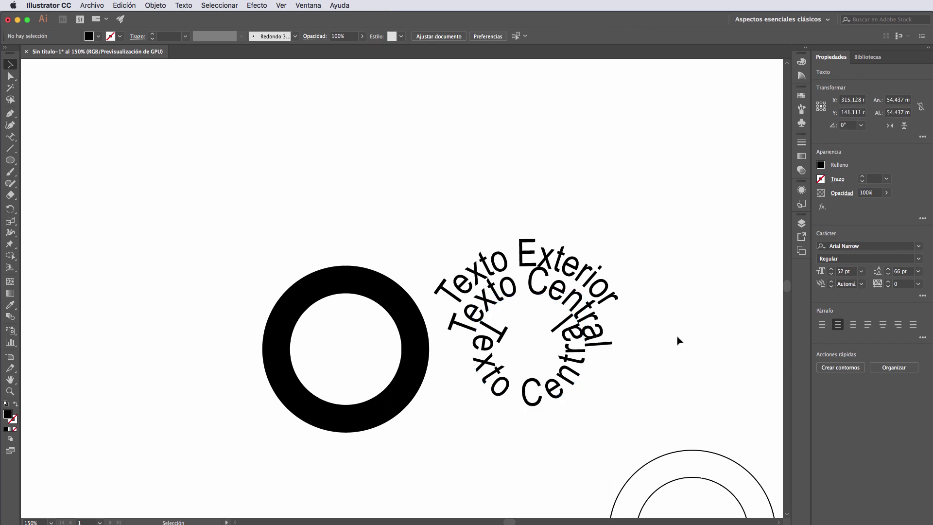
pyautogui.click(594, 316)
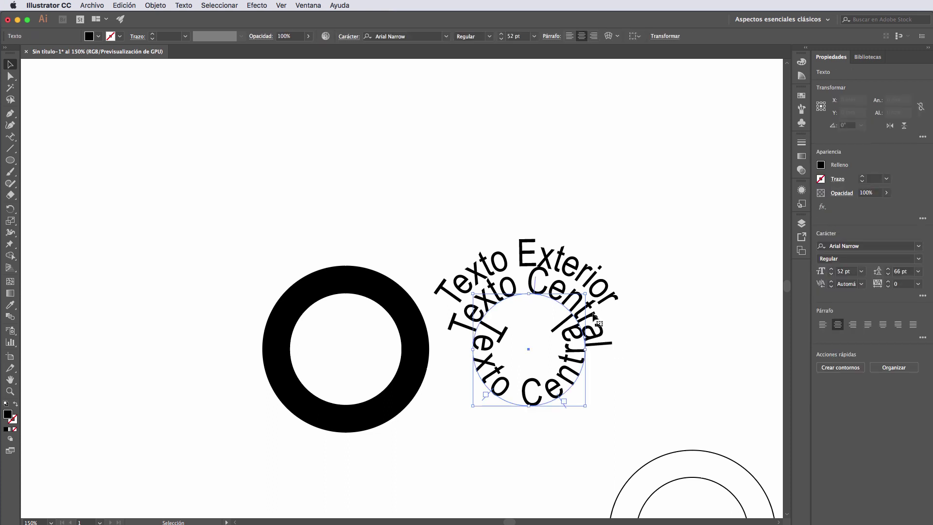
# - Send the inner path text to the back and scale it to 54.437 mm wide
pyautogui.rightClick(528, 351)
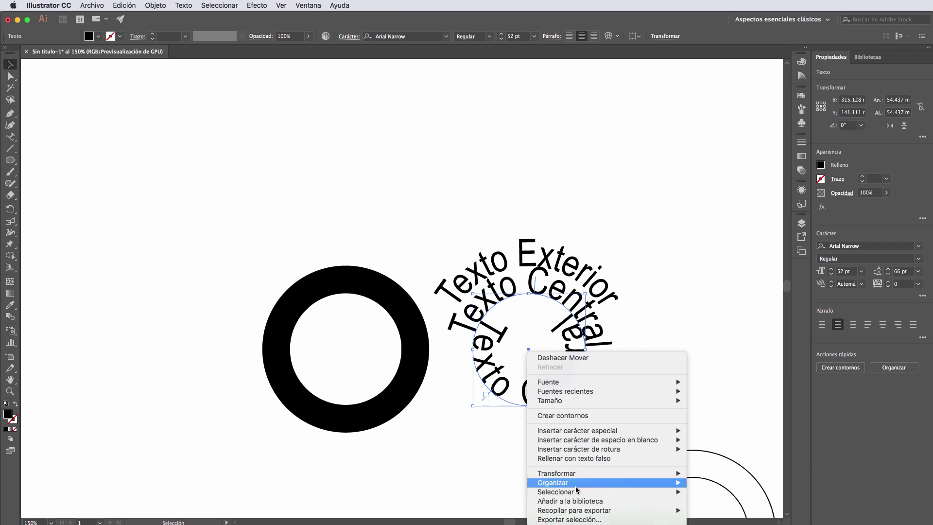
pyautogui.moveTo(588, 488)
pyautogui.click(718, 510)
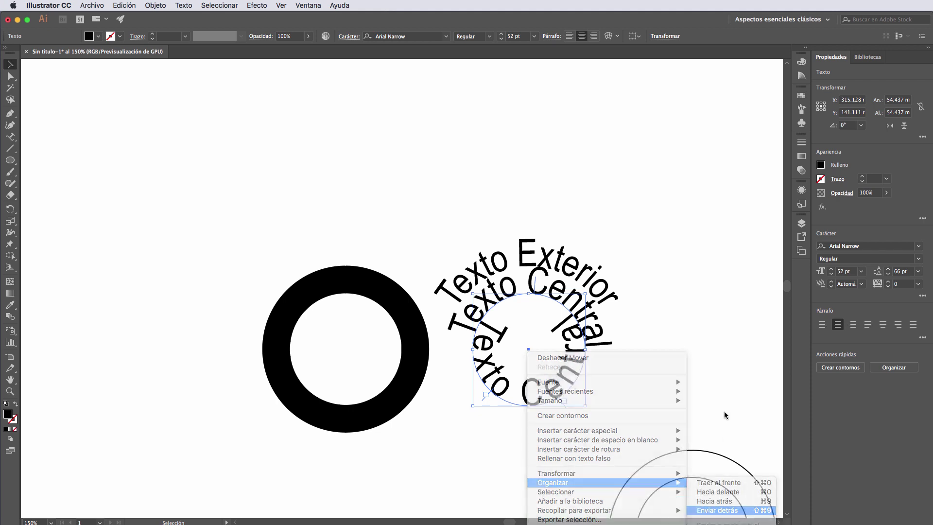
pyautogui.click(718, 348)
pyautogui.click(604, 332)
pyautogui.click(639, 351)
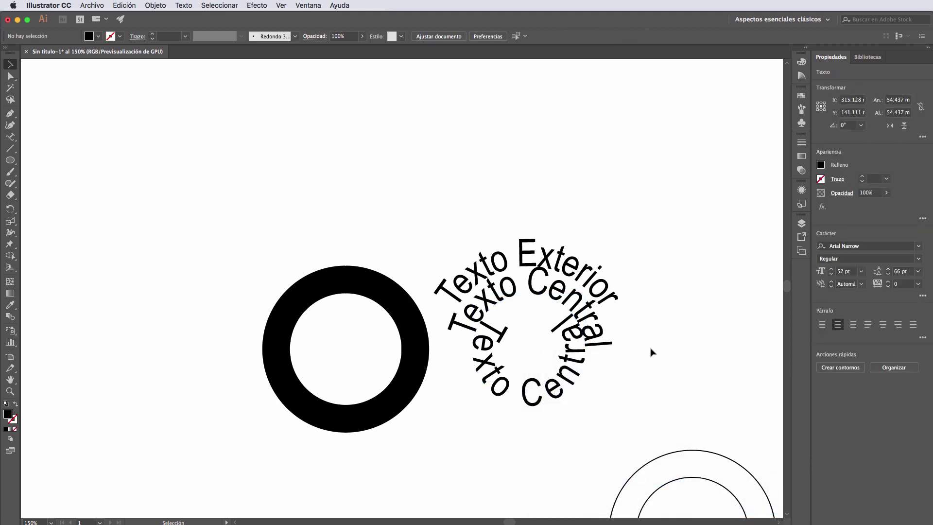
pyautogui.click(613, 347)
pyautogui.moveTo(614, 347); pyautogui.dragTo(503, 339)
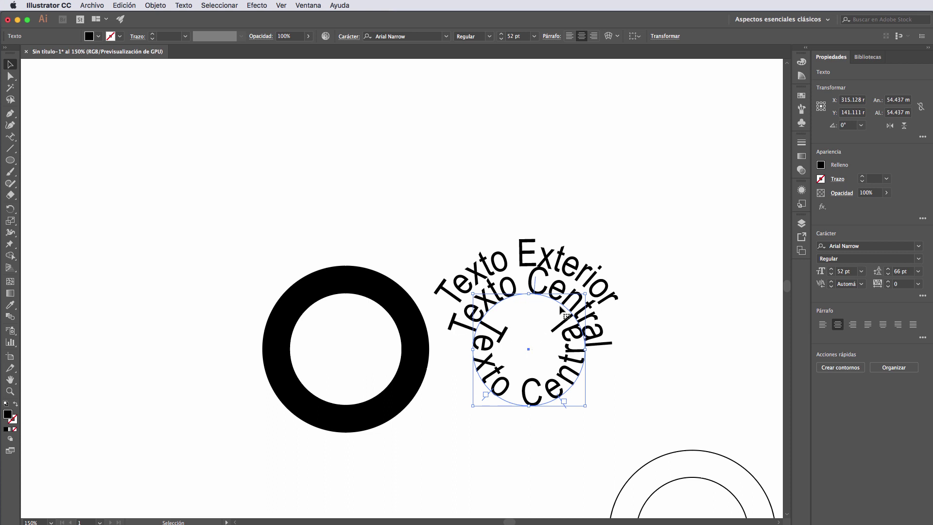
# - Zoom in to 300% on the circular text
pyautogui.scroll(3, 569, 393)
pyautogui.scroll(-2, 568, 393)
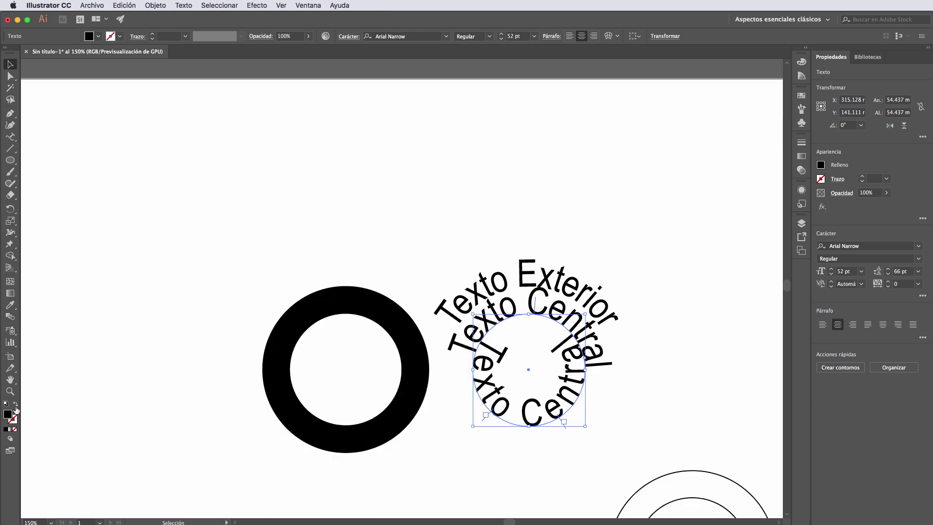
pyautogui.click(9, 391)
pyautogui.click(518, 315)
pyautogui.click(432, 325)
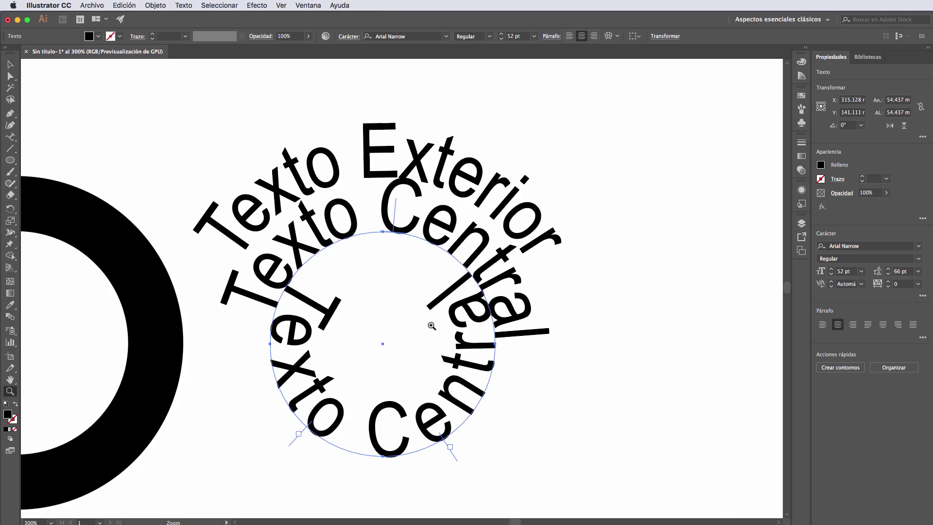
pyautogui.click(9, 64)
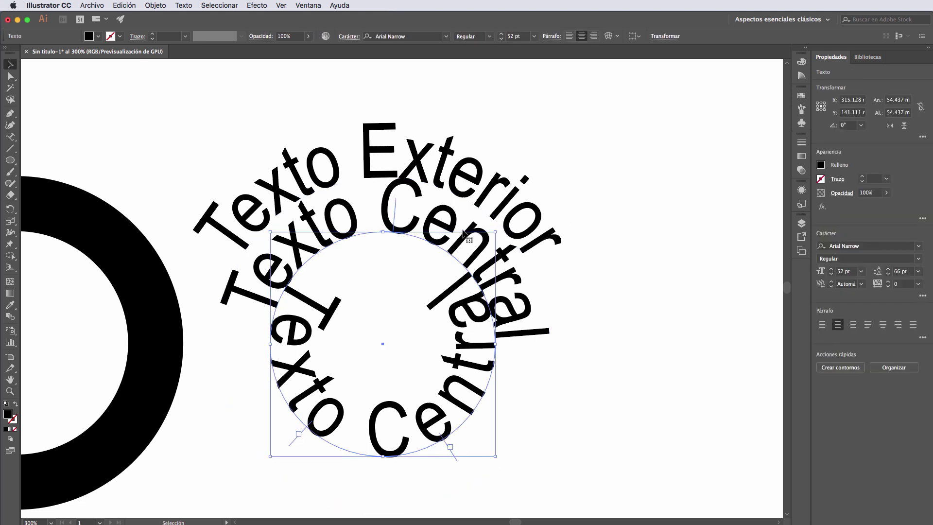
# - Swap the larger Texto Central's fill and stroke to get black outline lettering
pyautogui.moveTo(383, 346); pyautogui.dragTo(44, 352)
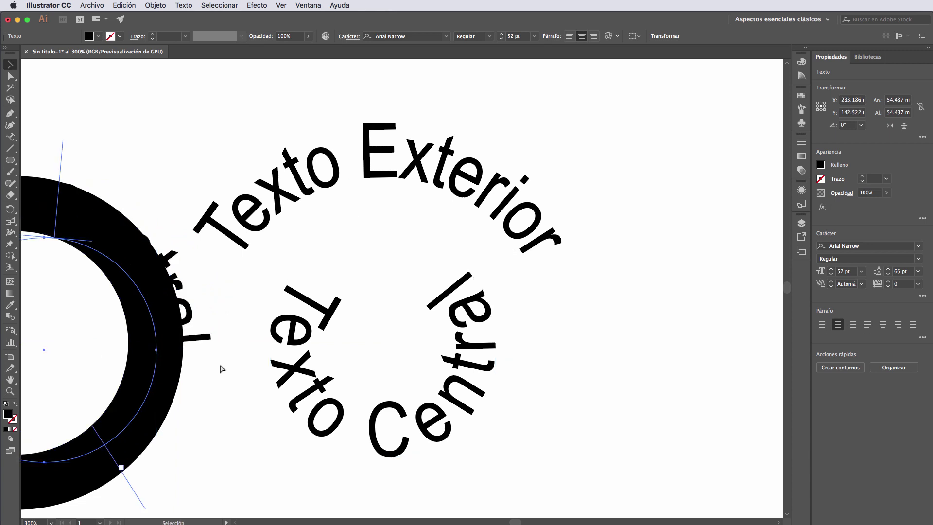
pyautogui.press('super+z')
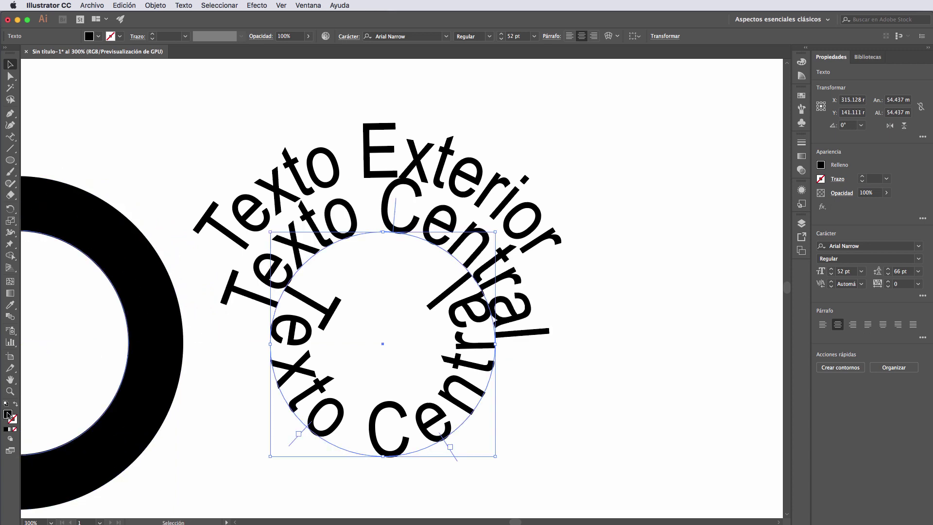
pyautogui.click(15, 404)
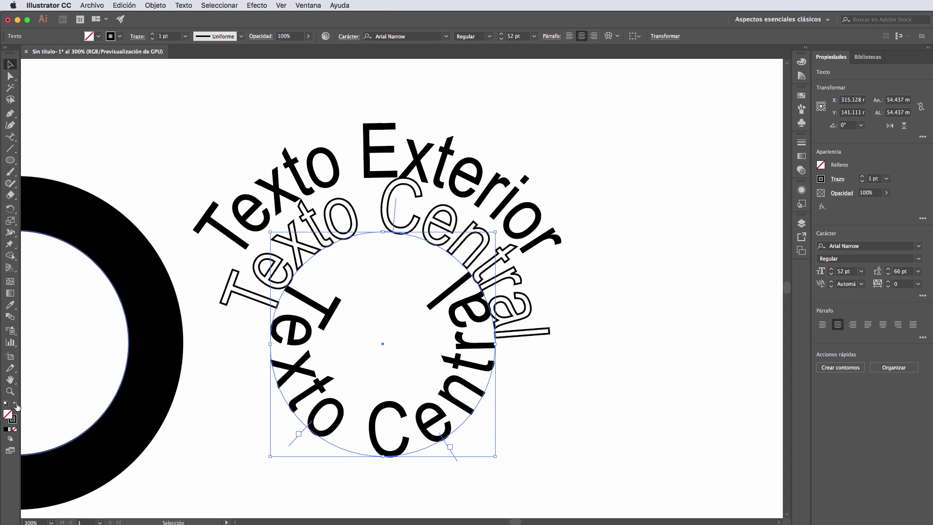
pyautogui.click(210, 115)
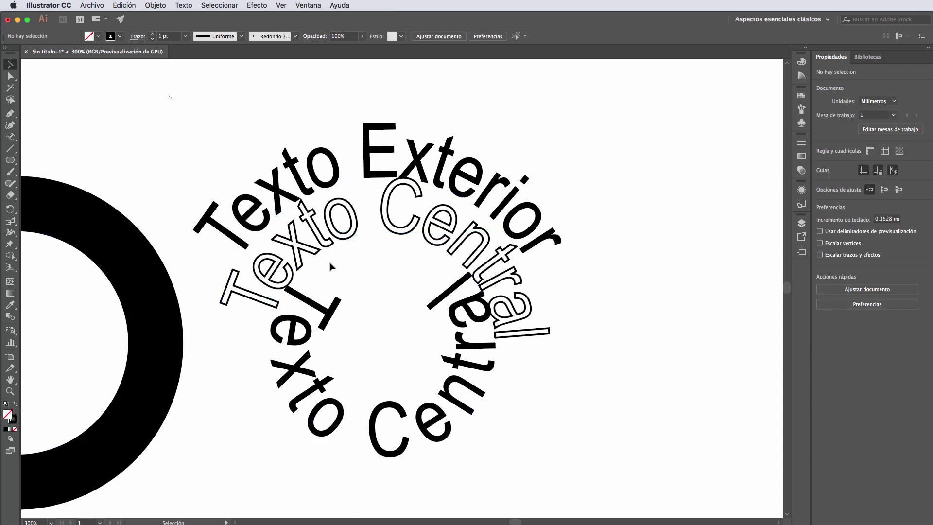
pyautogui.scroll(-3, 649, 454)
pyautogui.moveTo(650, 454); pyautogui.dragTo(170, 61)
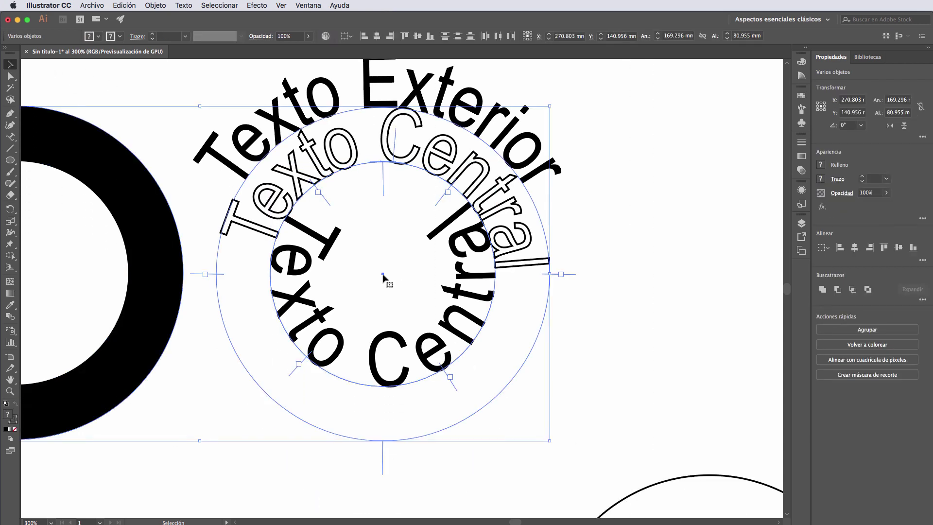
# - Move the circles of path text onto the centre of the black ring
pyautogui.moveTo(383, 275); pyautogui.dragTo(27, 280)
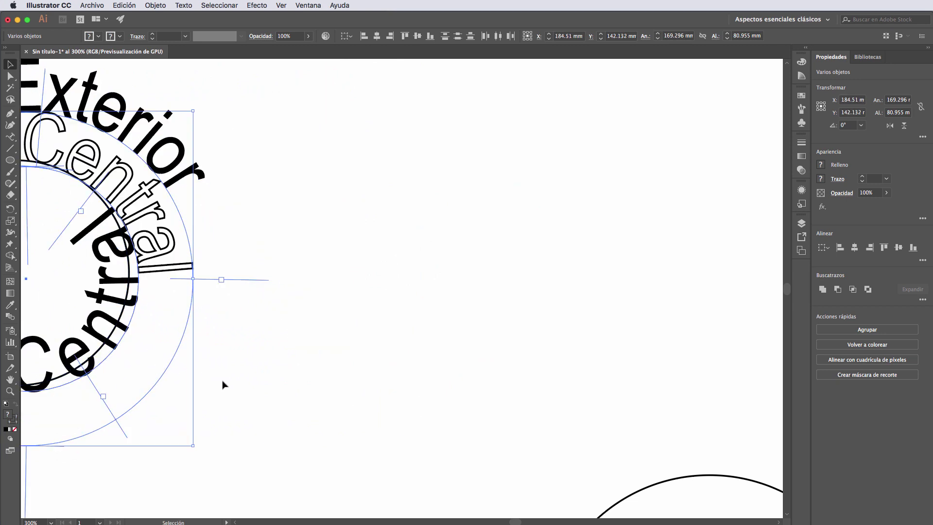
pyautogui.press('super+z')
pyautogui.keyDown('shift'); pyautogui.click(189, 257); pyautogui.keyUp('shift')
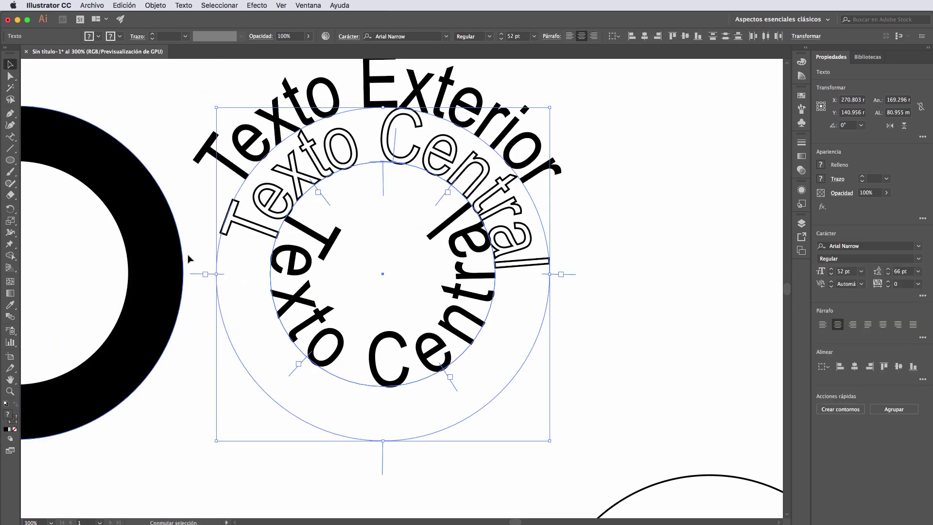
pyautogui.hscroll(-10, 195, 447)
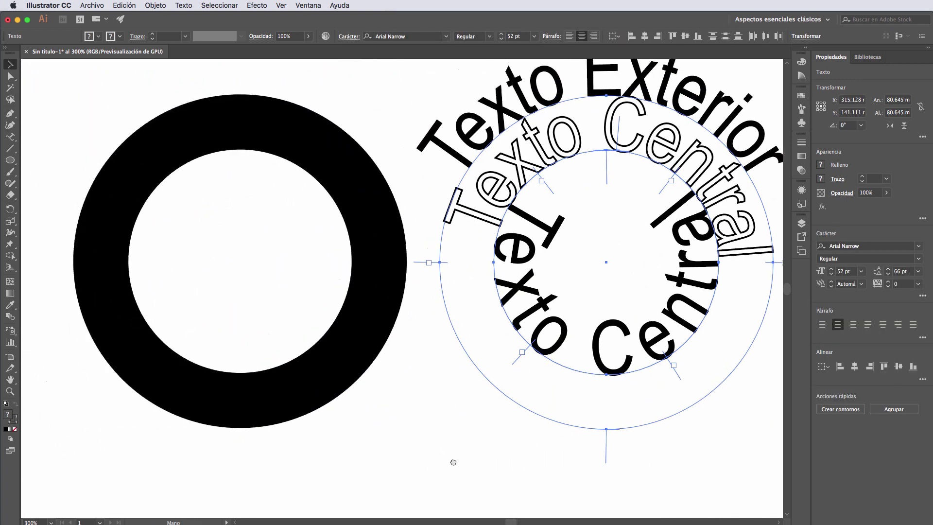
pyautogui.moveTo(692, 298); pyautogui.dragTo(327, 298)
pyautogui.click(182, 262)
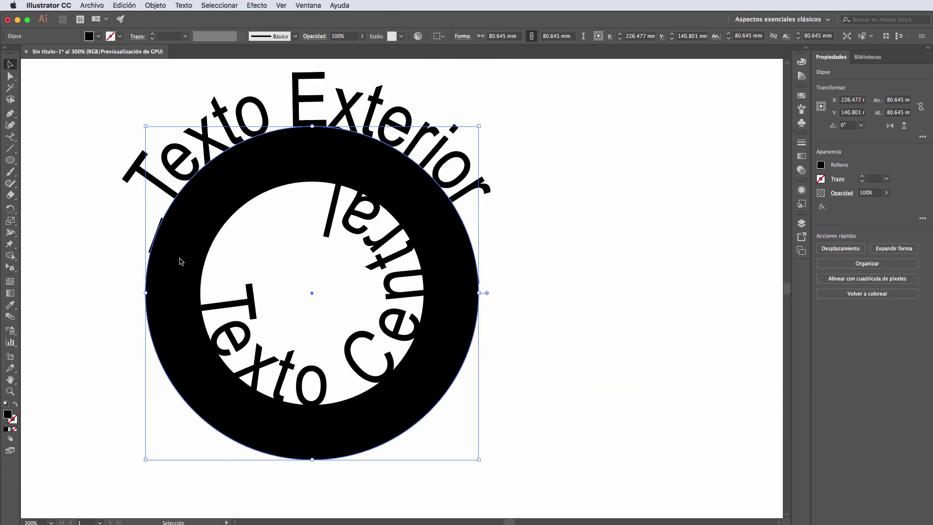
# - Send the black ring to the back, behind both circles of path text
pyautogui.rightClick(180, 262)
pyautogui.moveTo(226, 408)
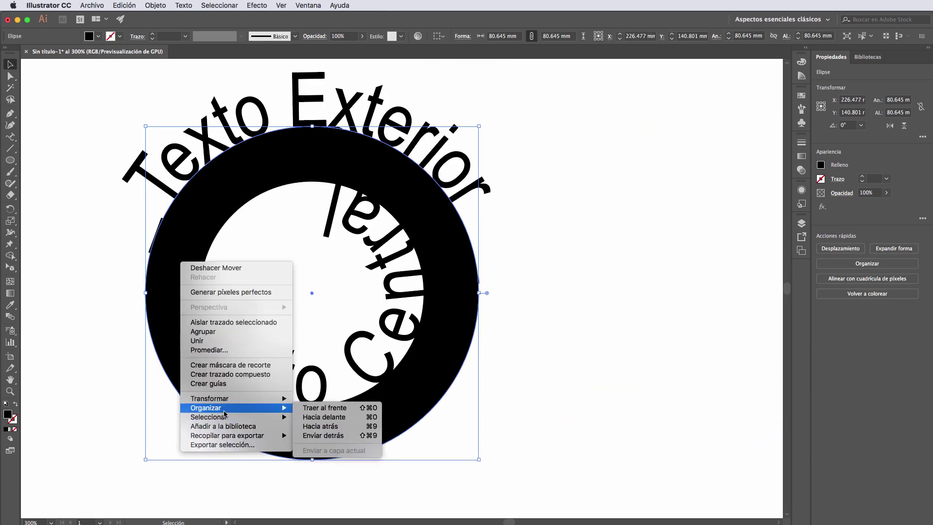
pyautogui.click(340, 409)
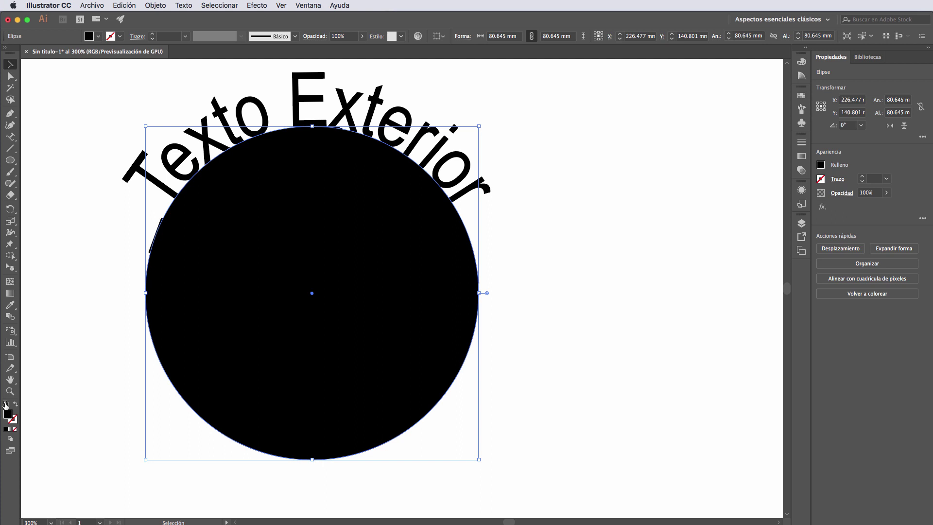
pyautogui.press('cmd+z')
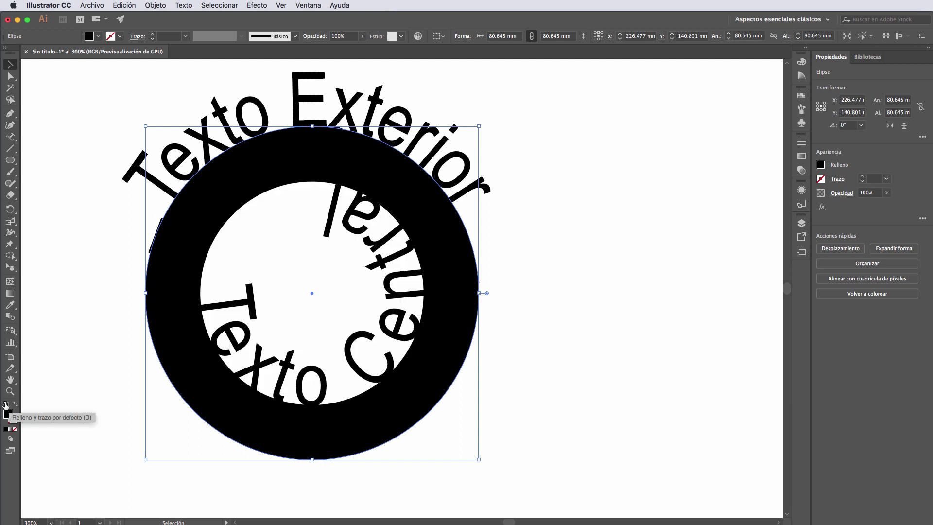
pyautogui.rightClick(174, 240)
pyautogui.moveTo(228, 389)
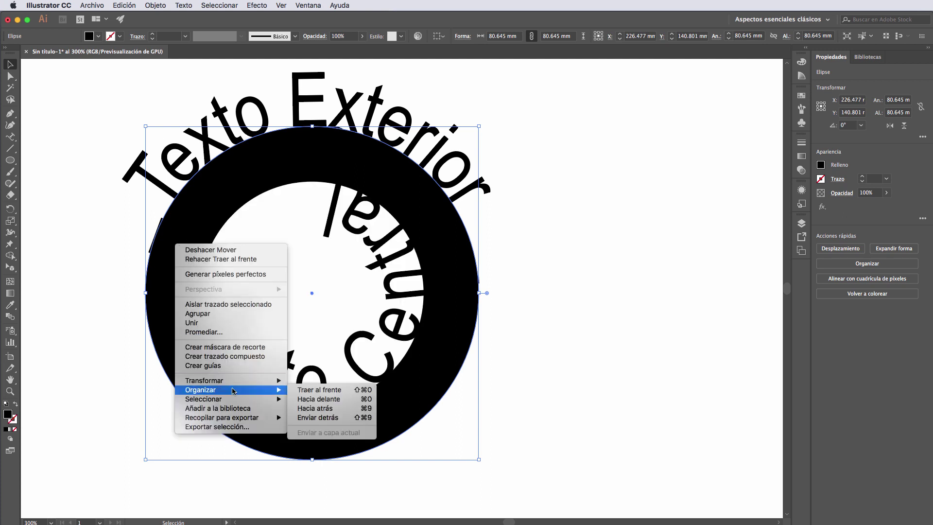
pyautogui.click(357, 422)
pyautogui.click(187, 254)
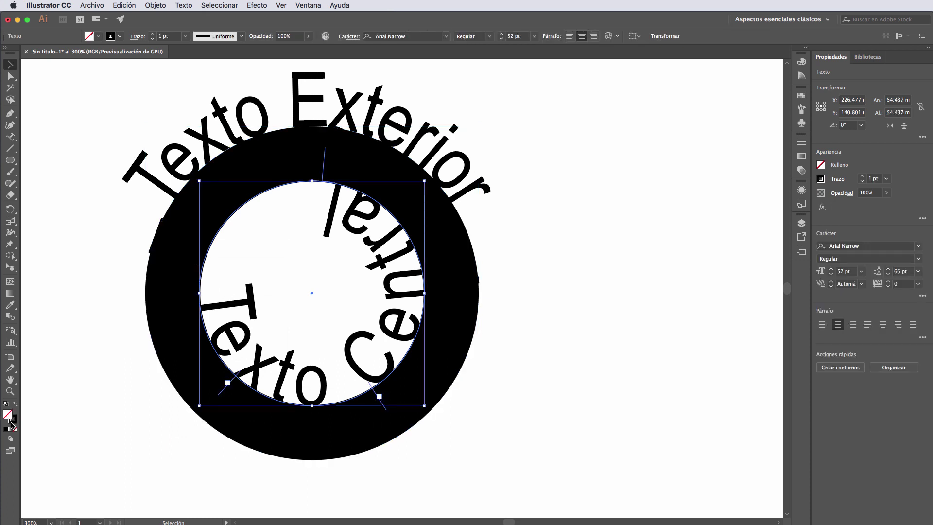
# - Fill the outlined Texto Central on the ring with white
pyautogui.click(6, 404)
pyautogui.click(49, 227)
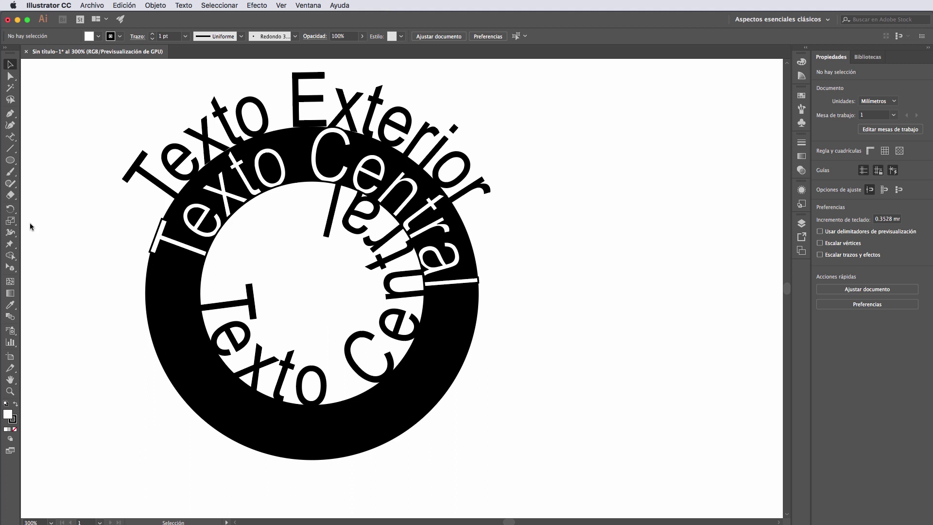
pyautogui.click(232, 214)
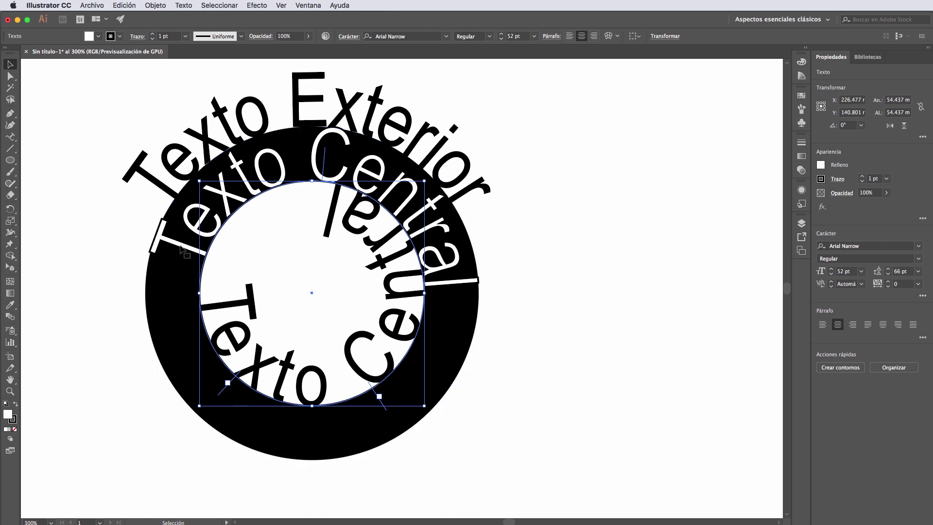
pyautogui.click(600, 223)
pyautogui.click(439, 228)
pyautogui.moveTo(439, 227)
pyautogui.mouseDown()
pyautogui.moveTo(467, 315)
pyautogui.moveTo(437, 347)
pyautogui.moveTo(440, 229)
pyautogui.mouseUp()
# - Cut the inner Texto Central path text and paste it behind the artwork
pyautogui.press('shift+super+a')
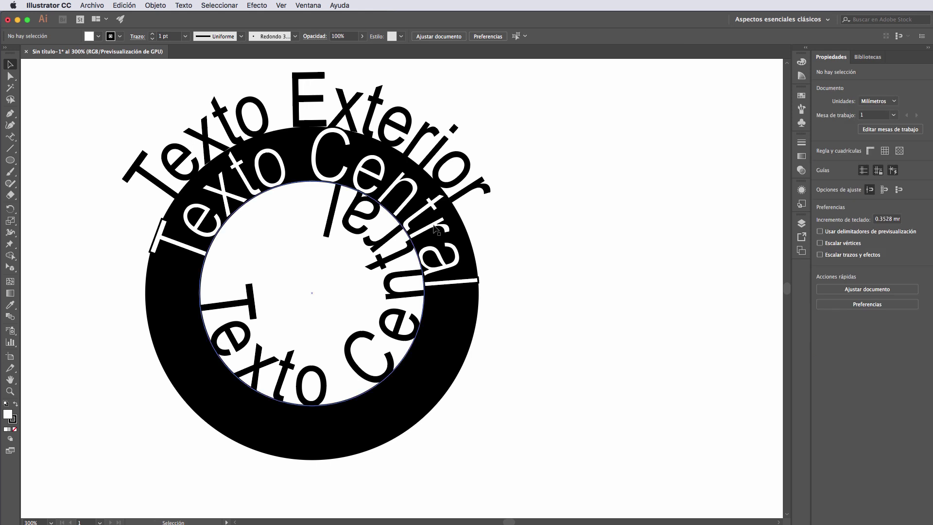
pyautogui.click(419, 212)
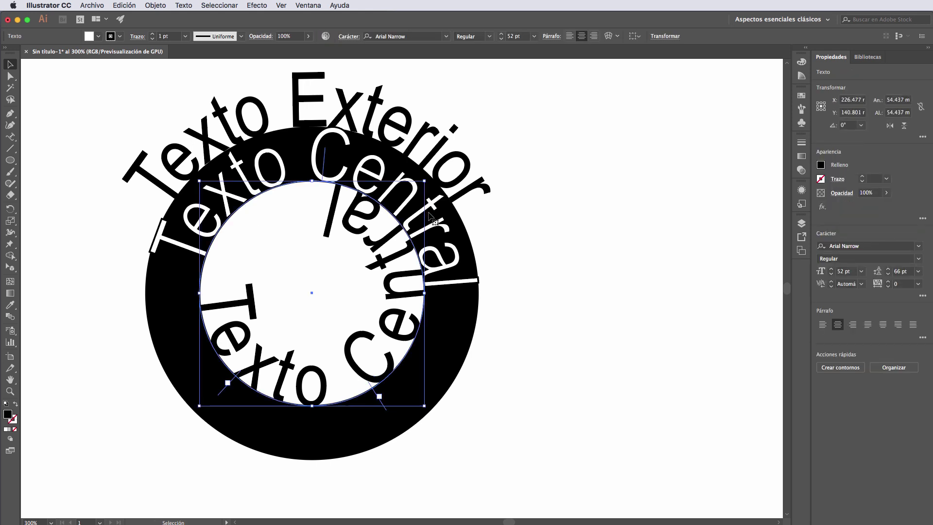
pyautogui.click(431, 212)
pyautogui.click(658, 243)
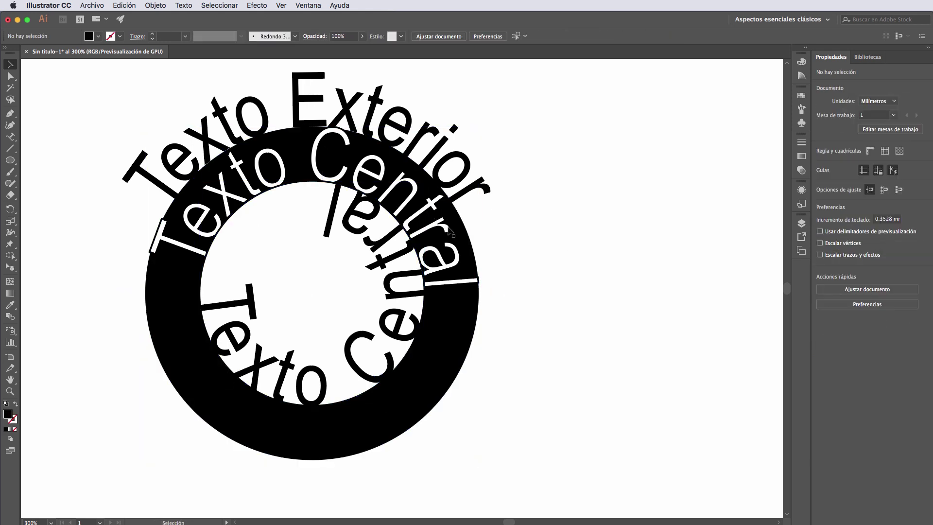
pyautogui.click(345, 175)
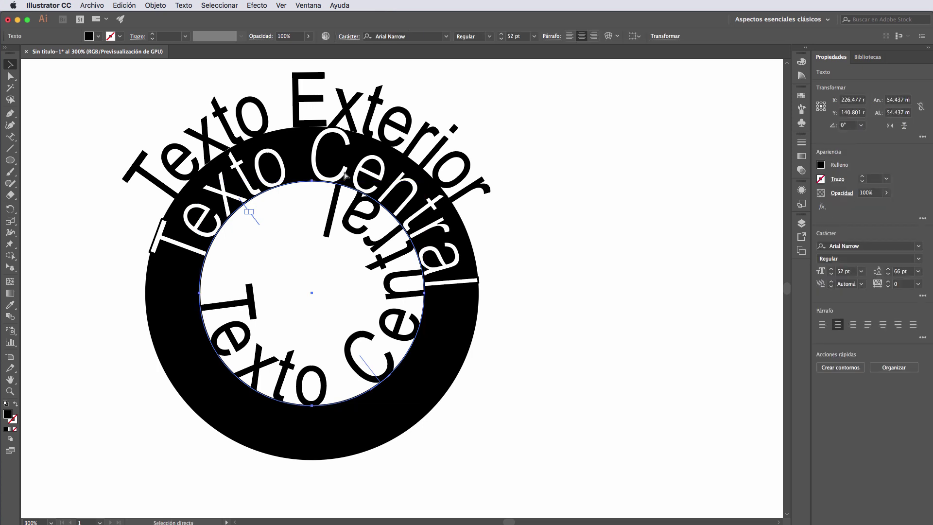
pyautogui.click(127, 4)
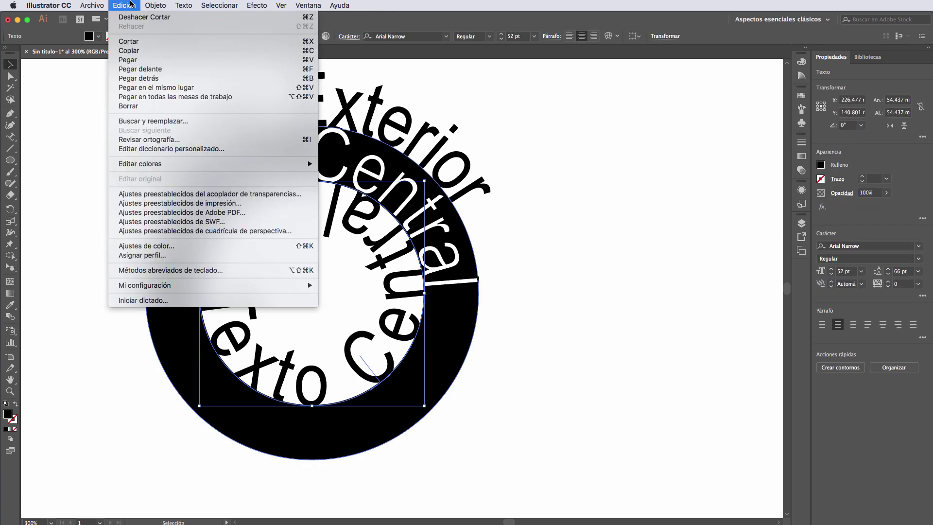
pyautogui.click(141, 78)
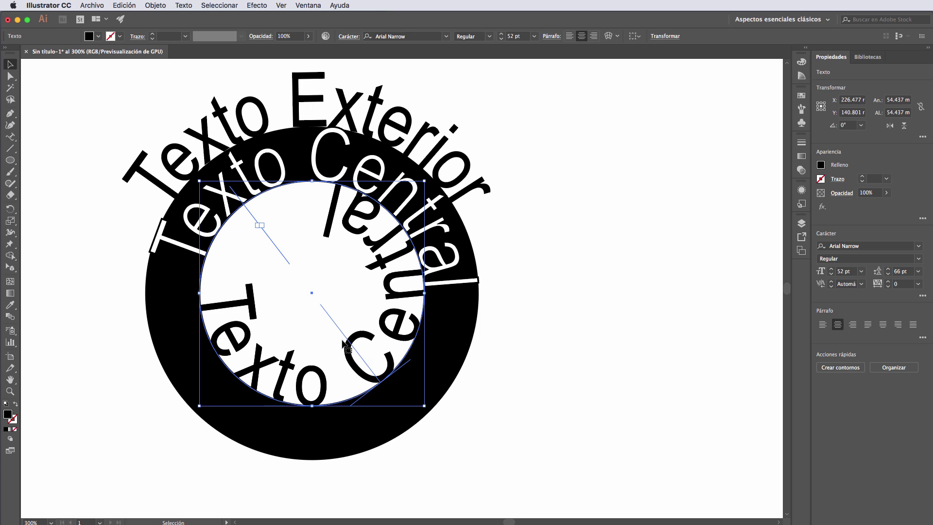
# - Drag the text's path bracket to flip Texto Central inside the circle
pyautogui.moveTo(382, 386); pyautogui.dragTo(214, 339)
pyautogui.moveTo(226, 291); pyautogui.dragTo(226, 291)
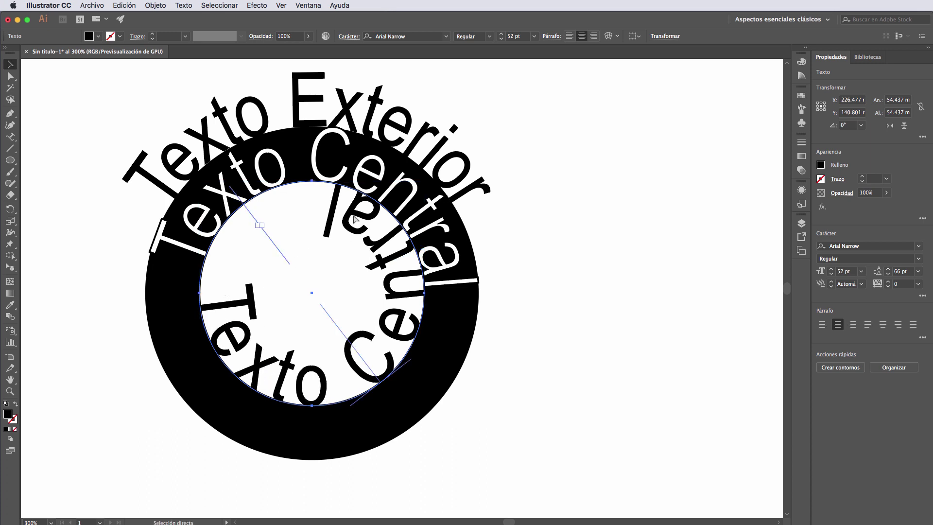
pyautogui.press('v')
pyautogui.click(316, 152)
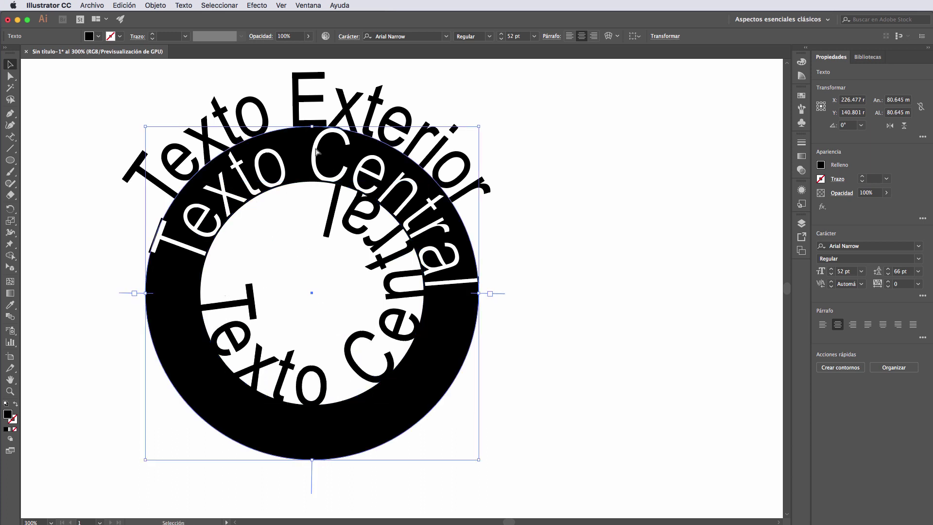
# - Paste copies of the Texto Central path text in place with Pegar en el mismo lugar
pyautogui.click(125, 5)
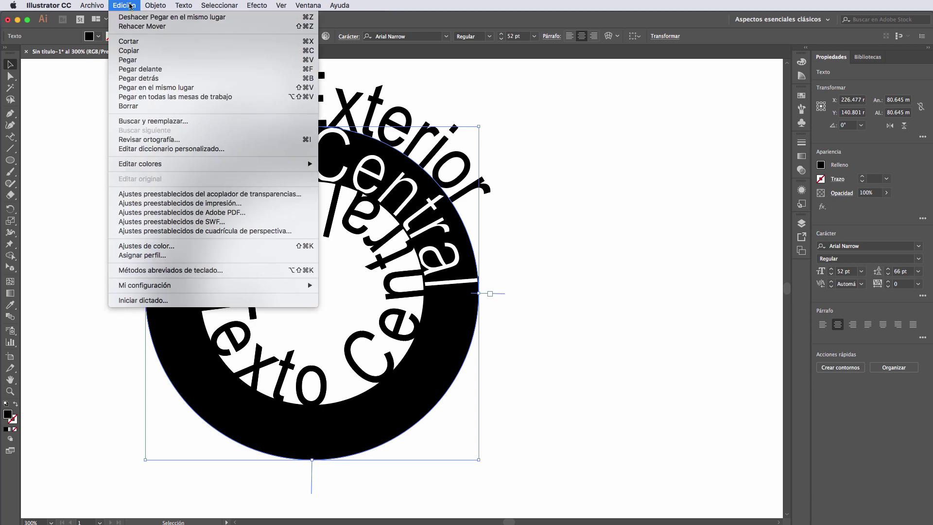
pyautogui.click(152, 88)
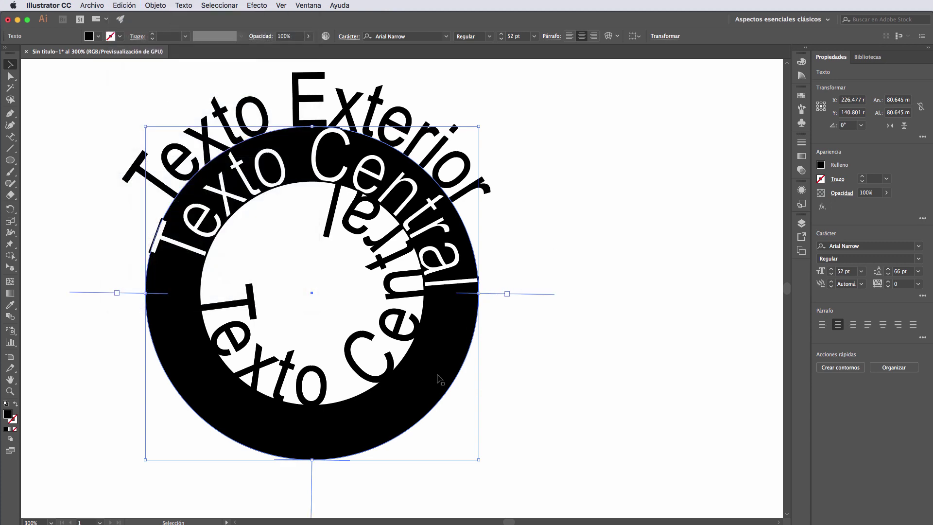
pyautogui.moveTo(312, 510); pyautogui.dragTo(122, 407)
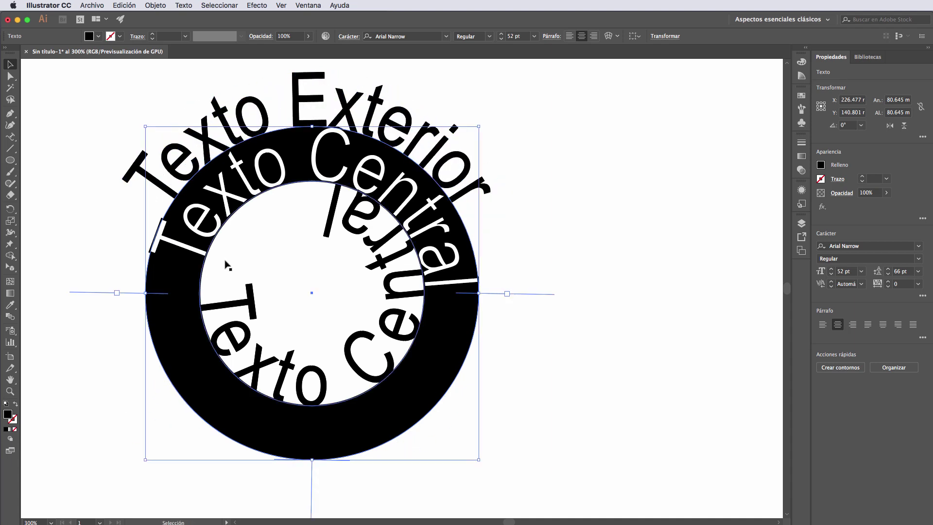
pyautogui.click(200, 259)
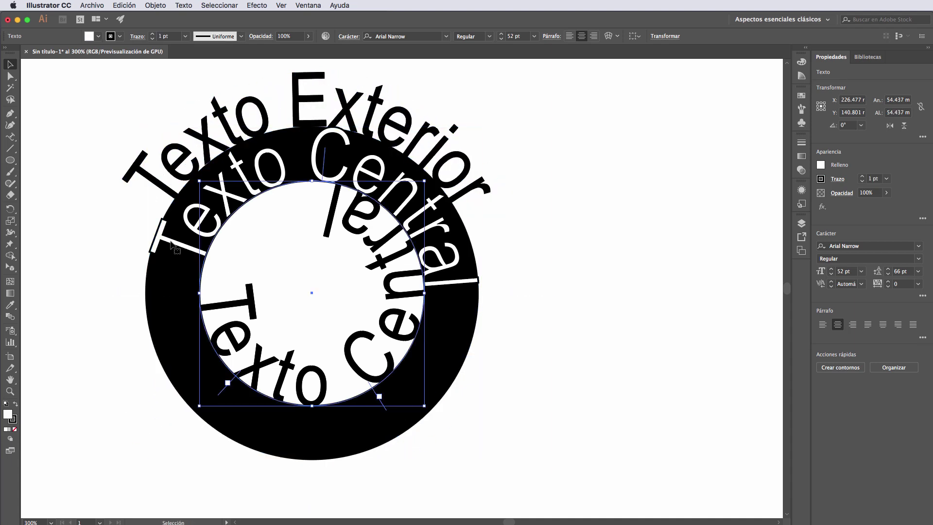
pyautogui.moveTo(251, 213); pyautogui.dragTo(299, 217)
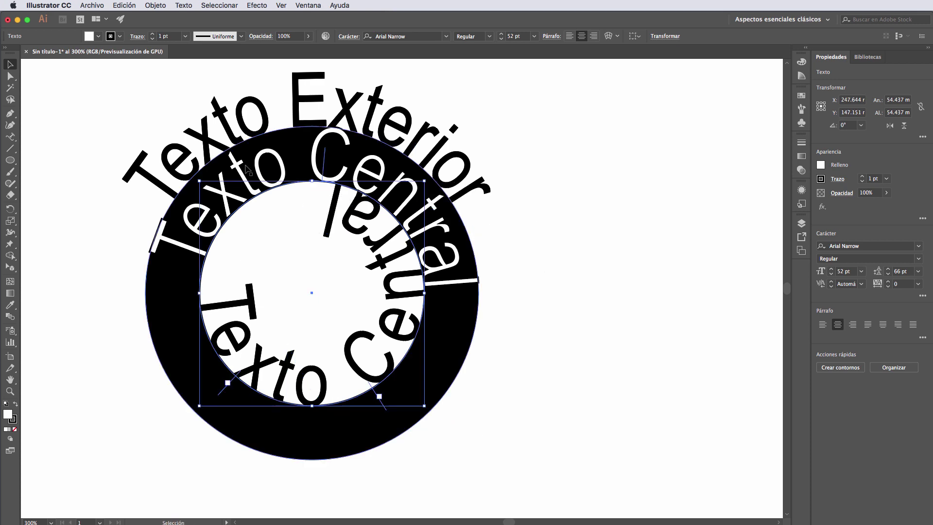
pyautogui.click(133, 7)
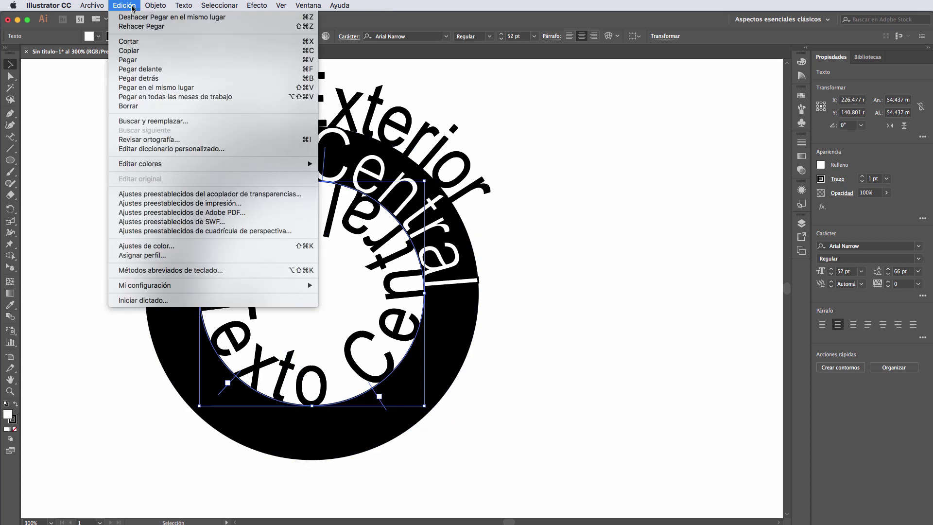
pyautogui.click(156, 88)
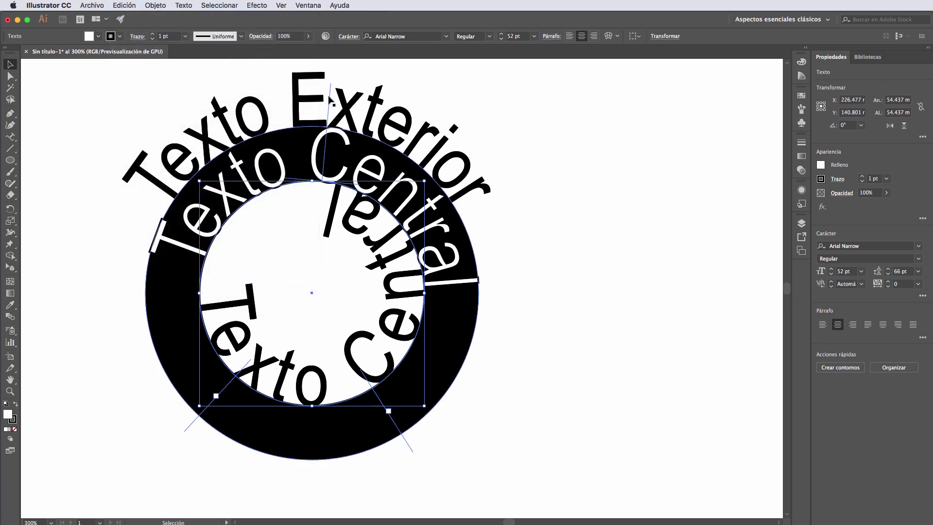
pyautogui.moveTo(330, 99); pyautogui.dragTo(393, 182)
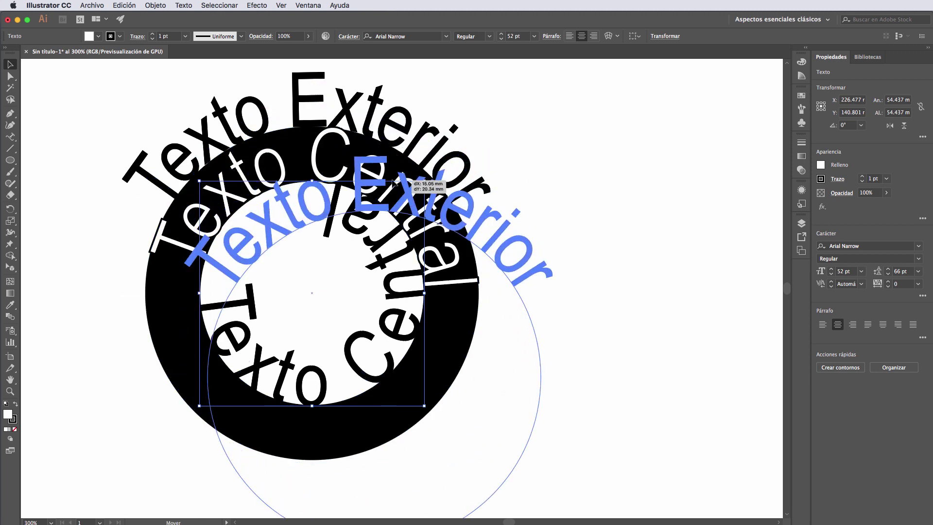
pyautogui.press('Escape')
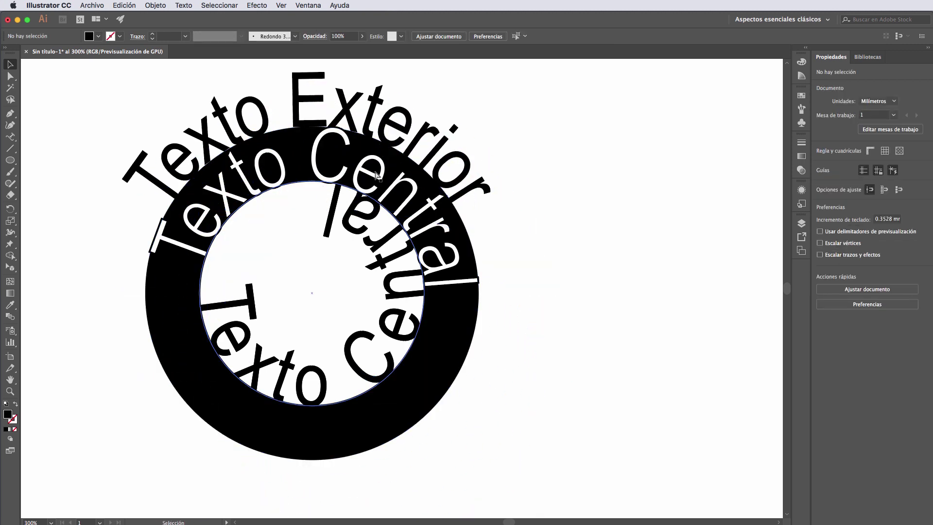
pyautogui.click(376, 176)
pyautogui.press('super+shift+a')
pyautogui.click(321, 148)
pyautogui.moveTo(321, 148); pyautogui.dragTo(422, 417)
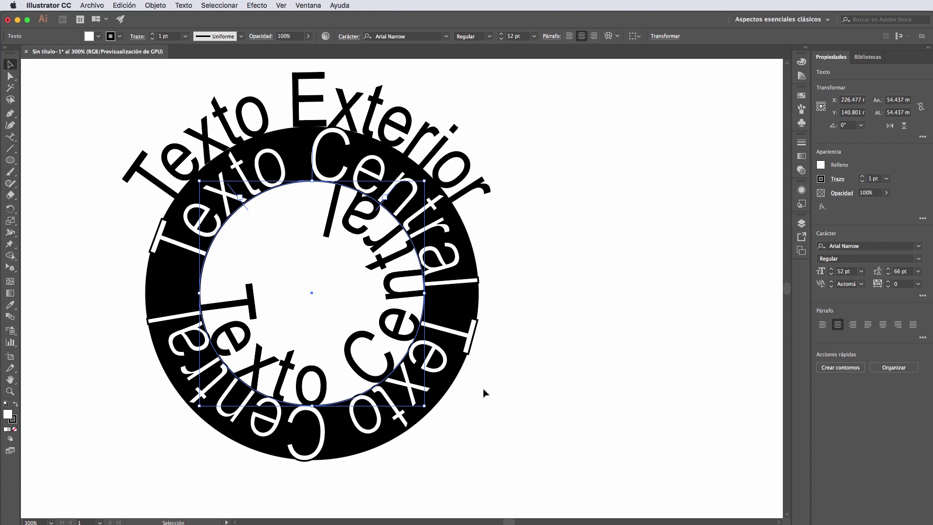
pyautogui.press('super+z')
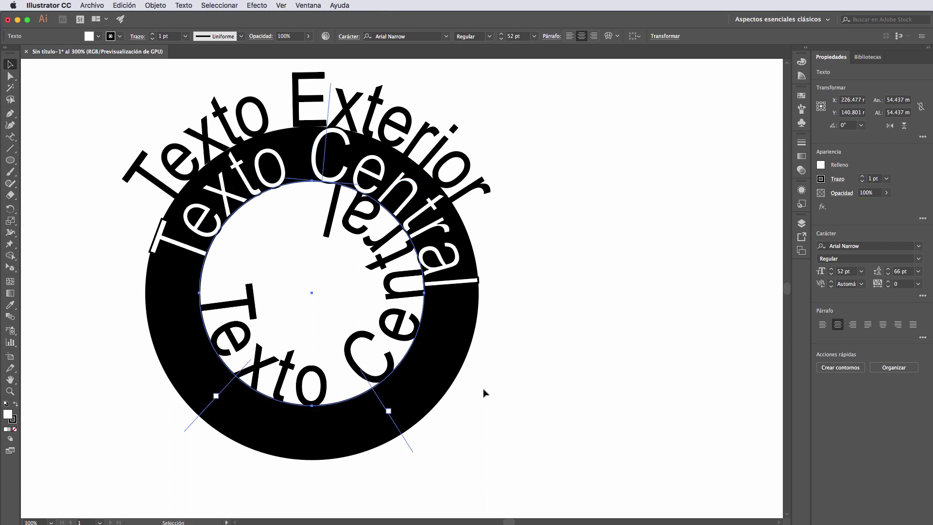
# - Paste a copy of the Texto Exterior path text in place
pyautogui.click(298, 104)
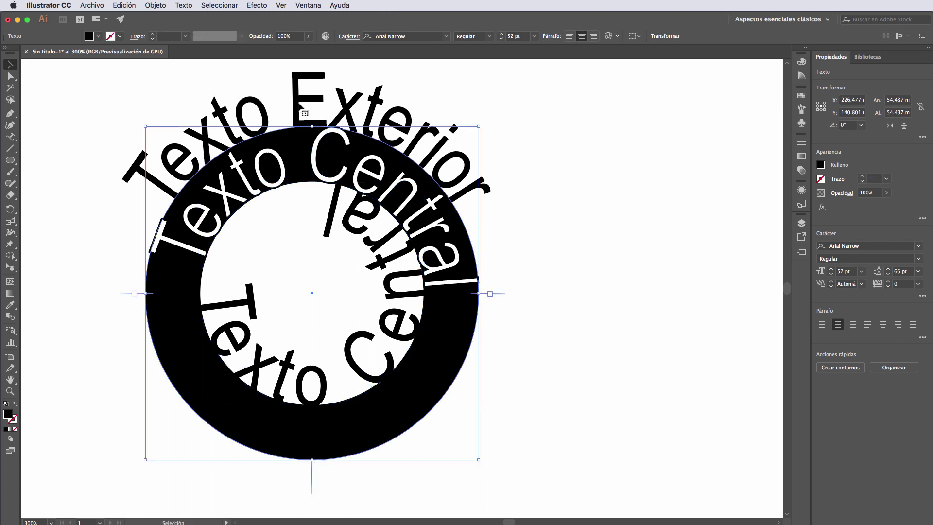
pyautogui.press('a')
pyautogui.click(147, 6)
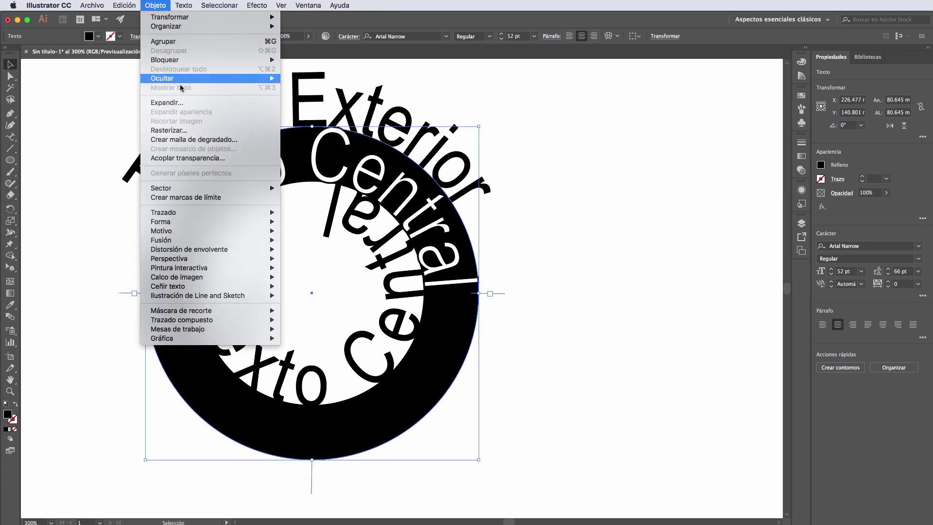
pyautogui.click(156, 5)
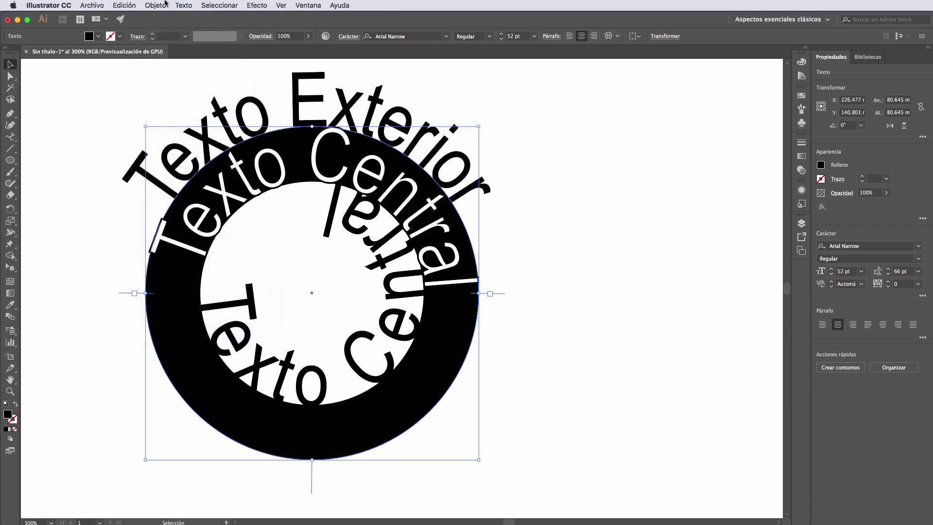
pyautogui.click(124, 5)
pyautogui.click(148, 89)
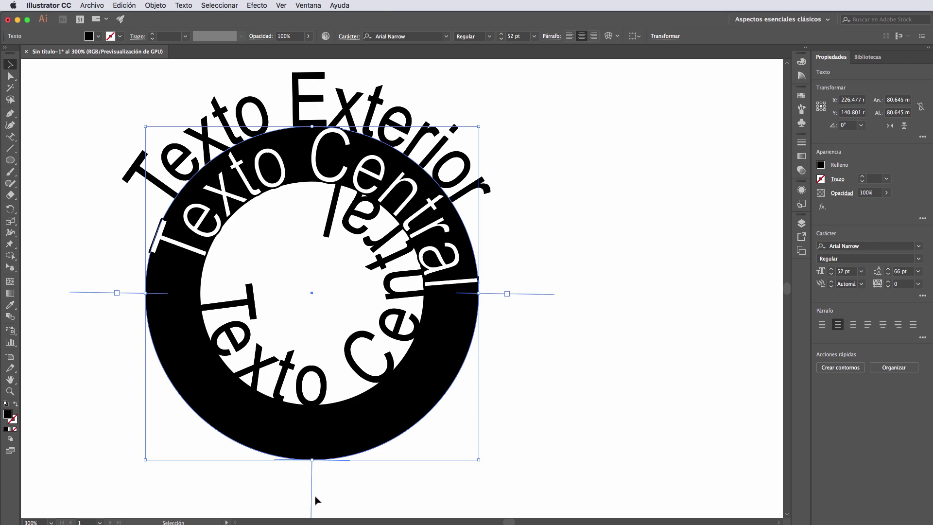
# - Slide the copy around the ring's left side and give it white fill with black stroke
pyautogui.moveTo(311, 500); pyautogui.dragTo(112, 417)
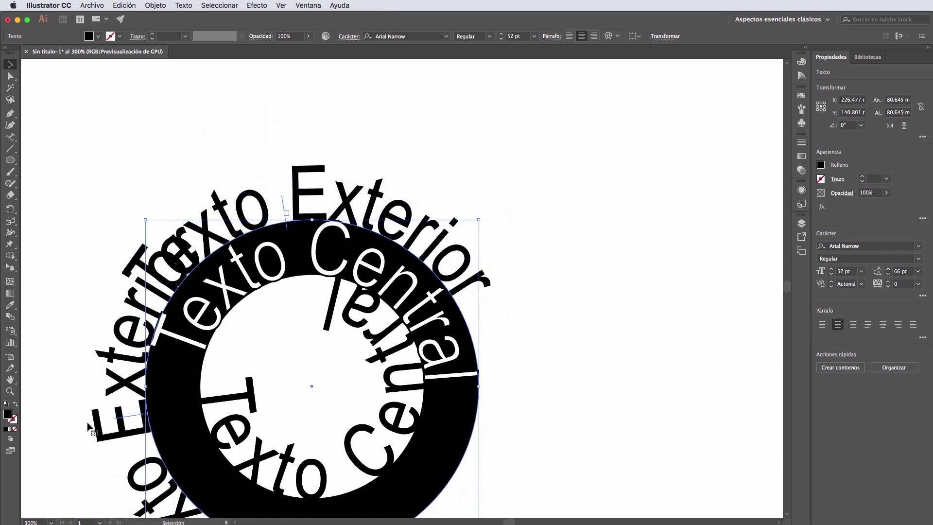
pyautogui.scroll(-2, 170, 462)
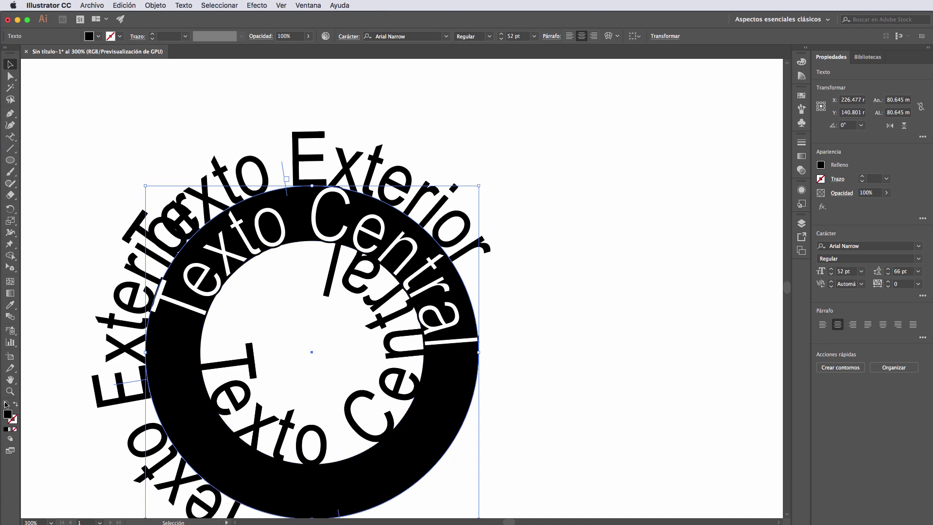
pyautogui.click(6, 405)
pyautogui.scroll(-4, 442, 496)
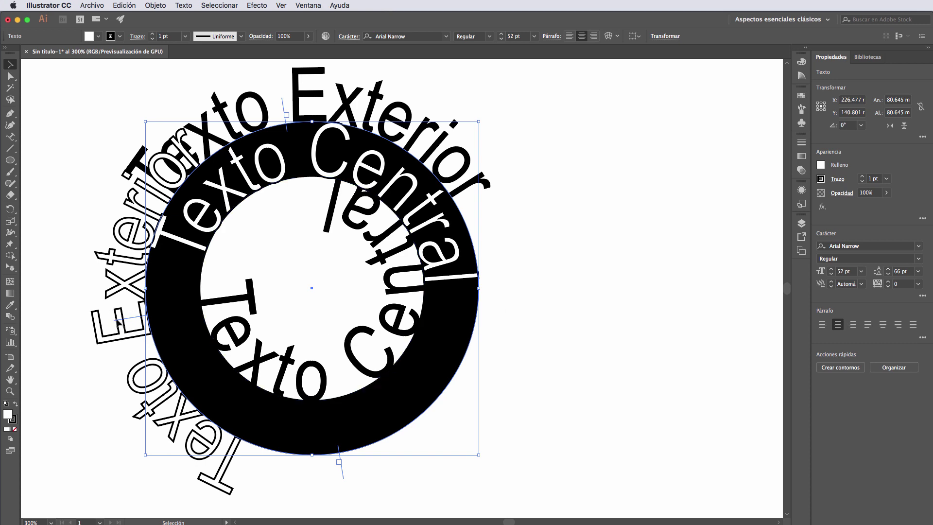
pyautogui.moveTo(116, 321); pyautogui.dragTo(206, 367)
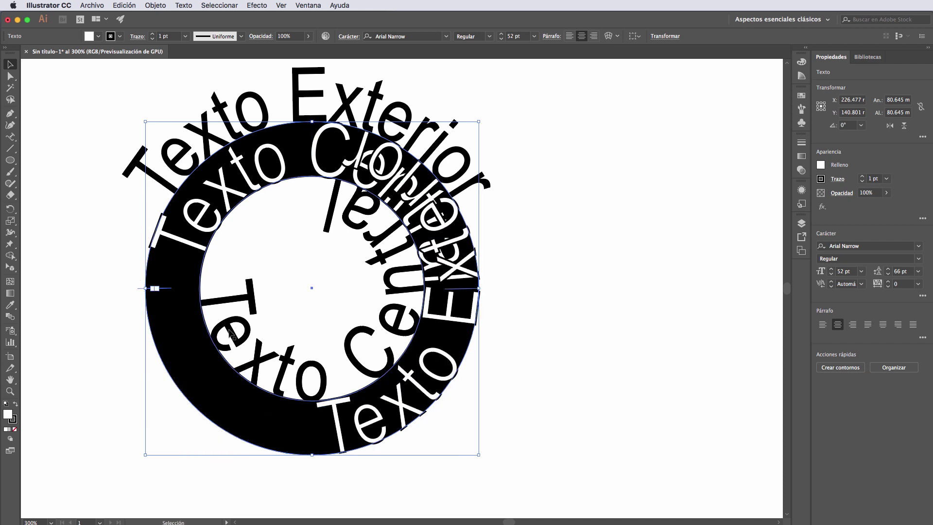
pyautogui.press('t')
pyautogui.press('super+z')
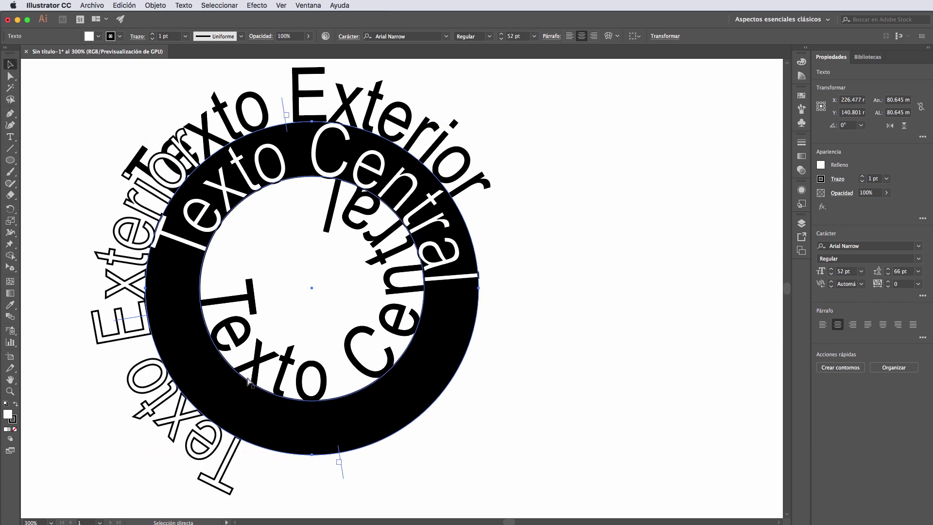
pyautogui.press('v')
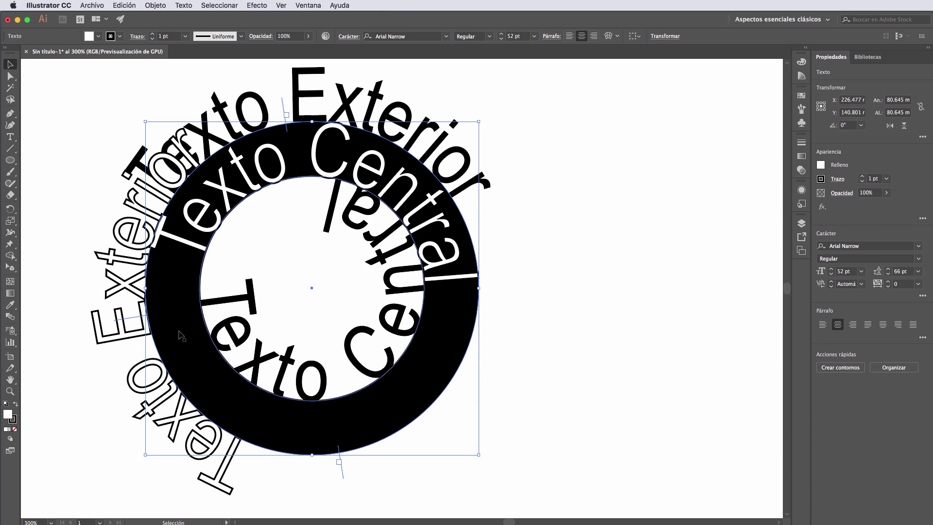
pyautogui.moveTo(117, 323); pyautogui.dragTo(298, 271)
# - Reposition the white 'Texto Exterior' copy's start and end brackets so it reads upright along the ring's bottom arc
pyautogui.press('super+z')
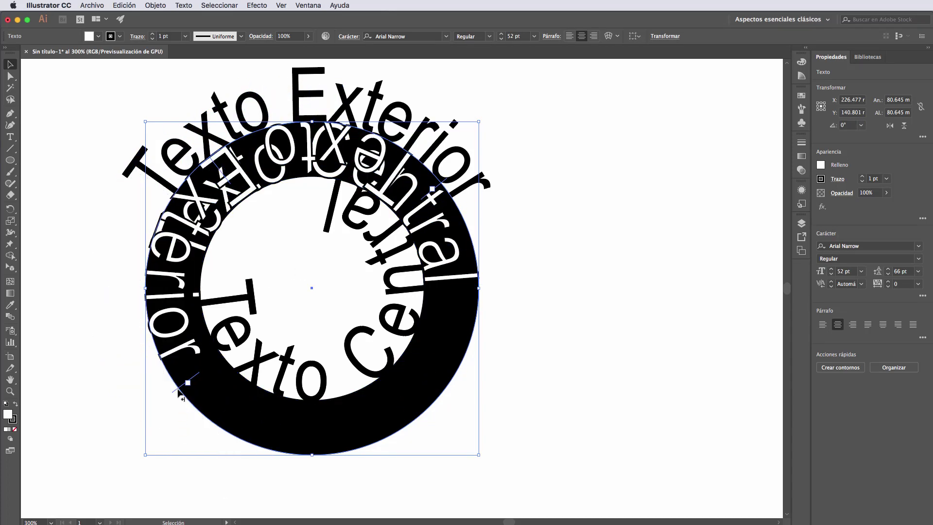
pyautogui.moveTo(179, 389); pyautogui.dragTo(209, 418)
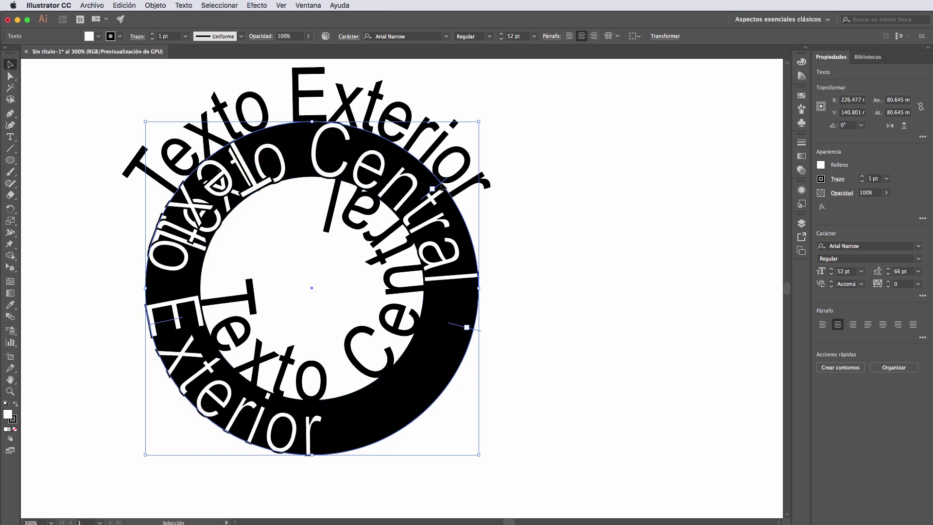
pyautogui.moveTo(154, 319); pyautogui.dragTo(174, 294)
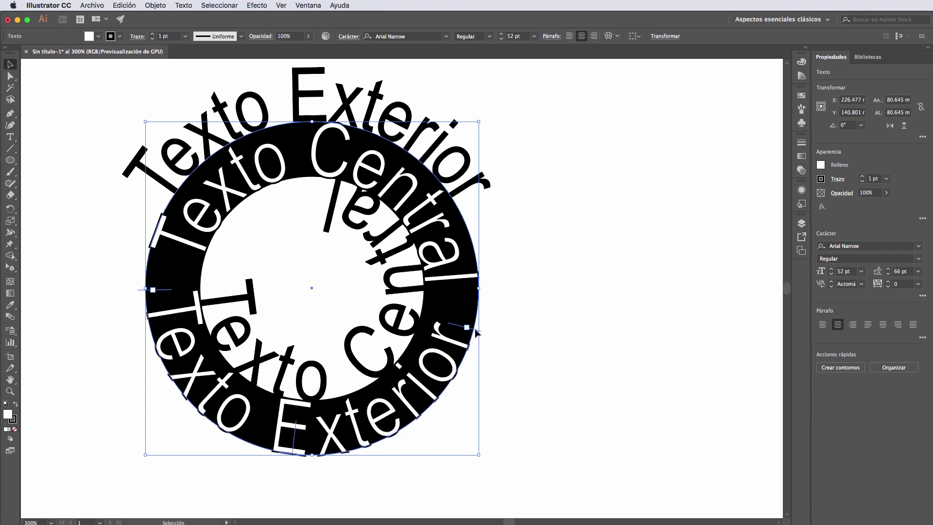
pyautogui.moveTo(474, 328); pyautogui.dragTo(485, 290)
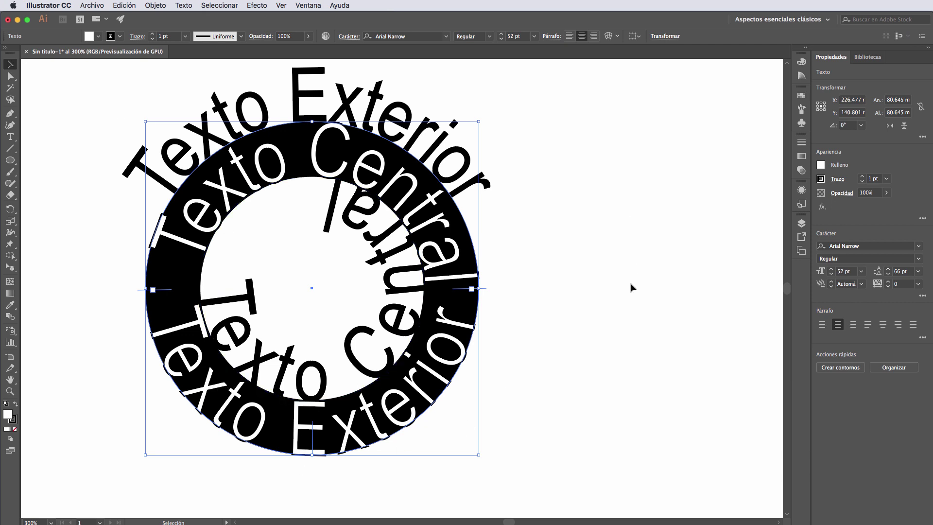
pyautogui.click(608, 314)
pyautogui.click(400, 266)
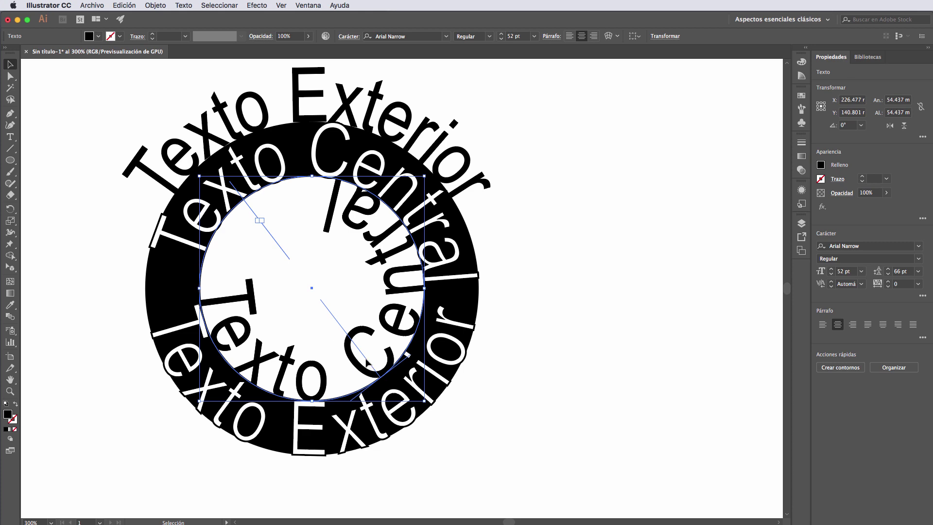
# - Slide 'Texto Central' around the inner circle so it curves along the left side and bottom
pyautogui.moveTo(368, 362); pyautogui.dragTo(304, 370)
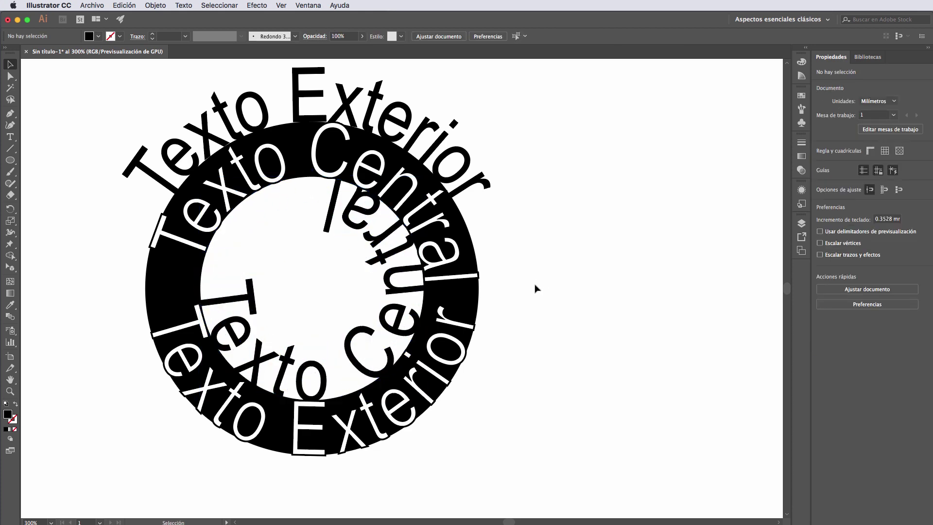
pyautogui.click(392, 362)
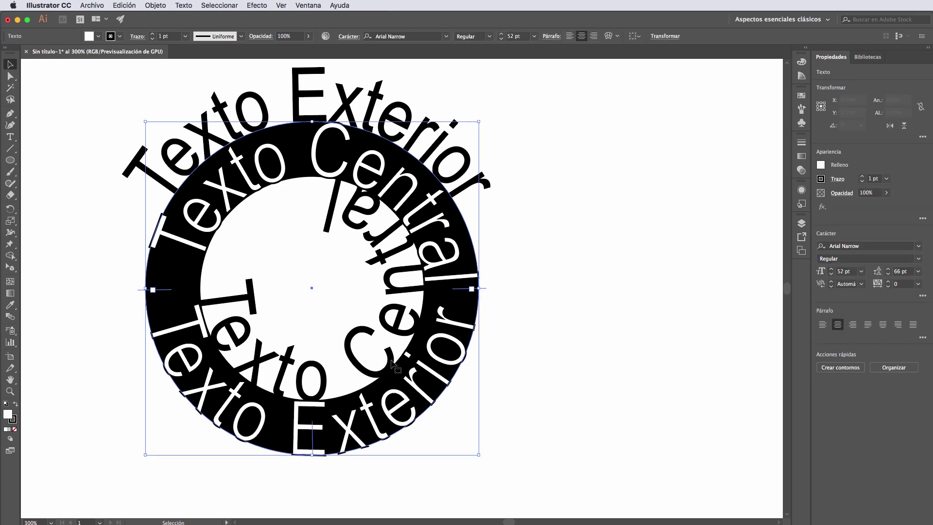
pyautogui.click(350, 346)
pyautogui.moveTo(360, 361); pyautogui.dragTo(303, 369)
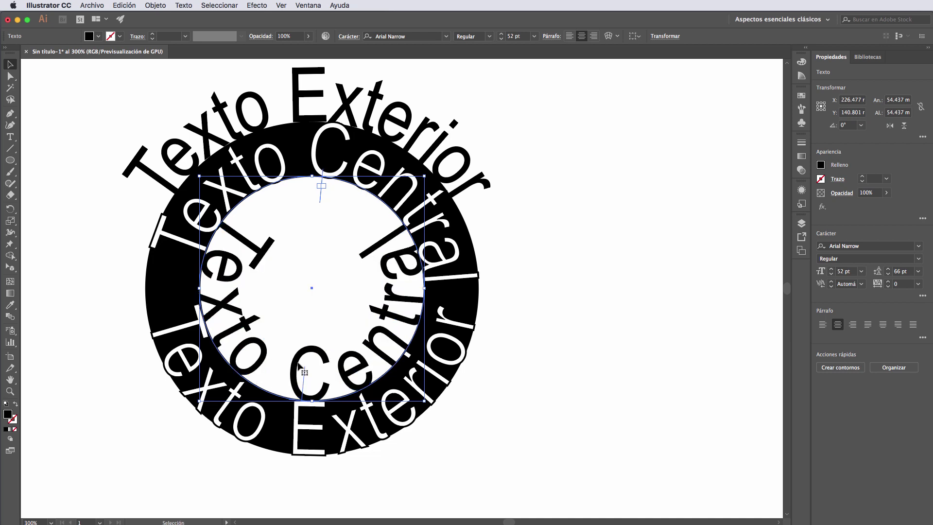
pyautogui.click(613, 242)
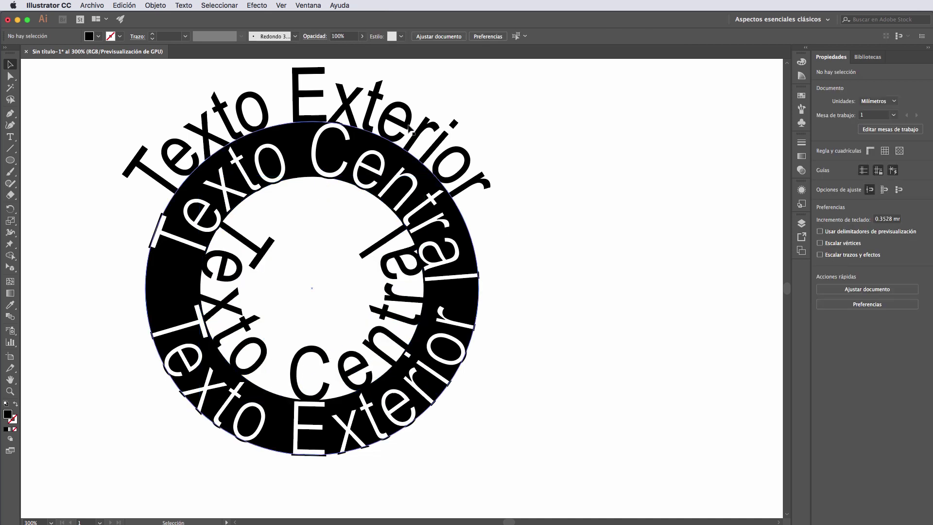